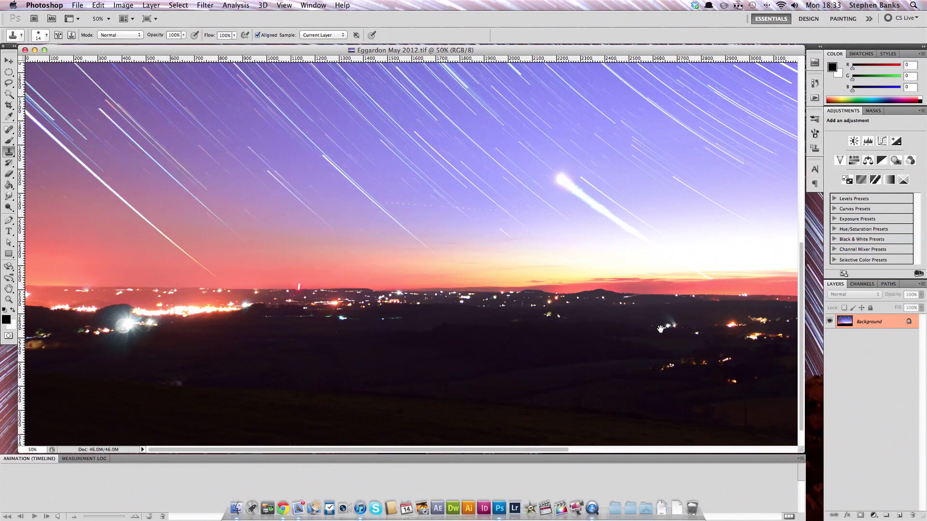
# Step: Examine the dark hillside and fields beneath the sunset clouds up close for coloured hot pixels
pyautogui.moveTo(693, 338); pyautogui.dragTo(320, 259)
pyautogui.moveTo(668, 283); pyautogui.dragTo(288, 265)
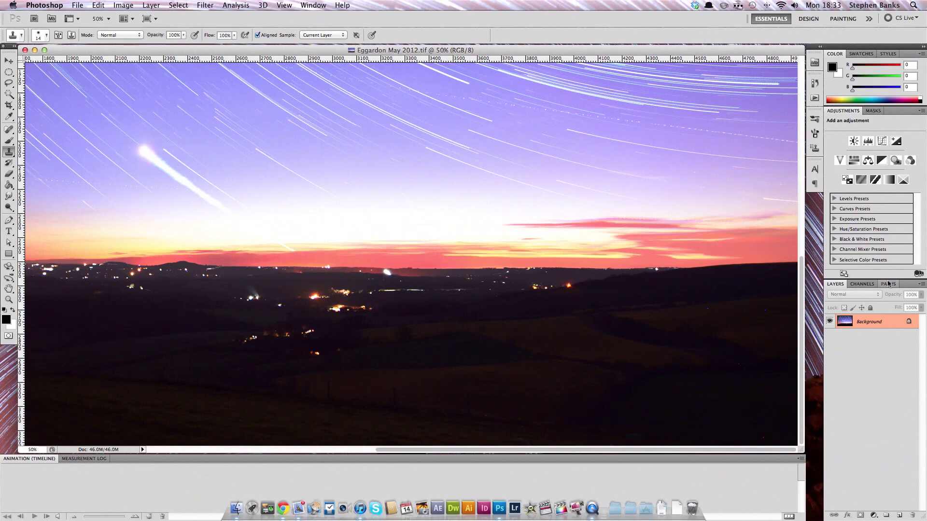
pyautogui.scroll(10, 712, 309)
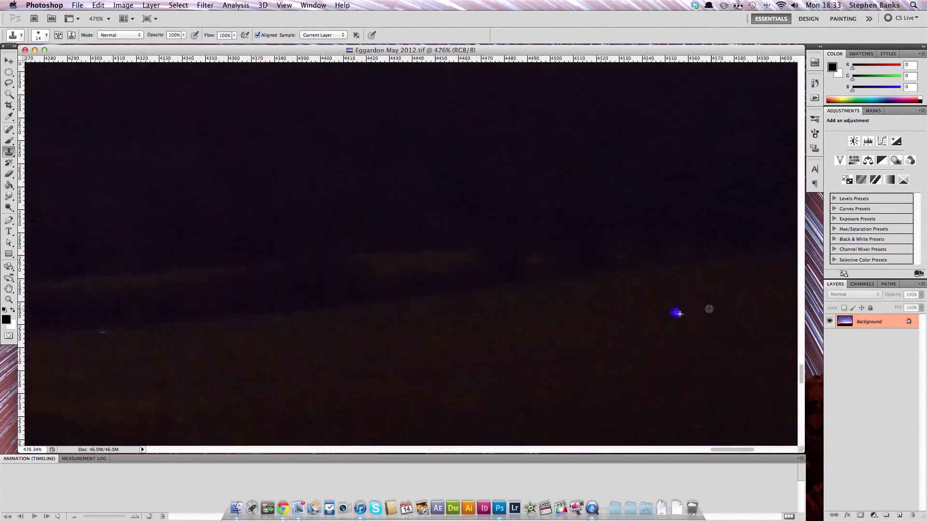
pyautogui.moveTo(702, 314); pyautogui.dragTo(412, 269)
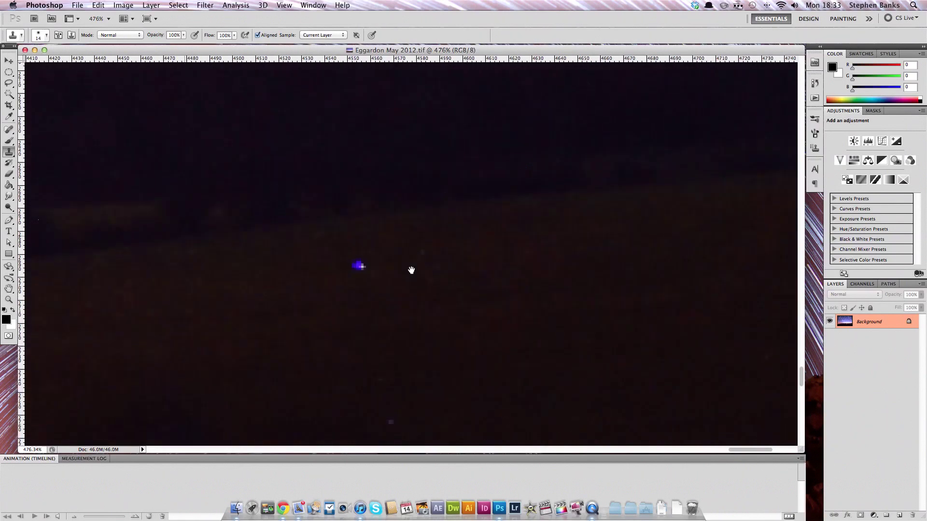
pyautogui.moveTo(483, 263); pyautogui.dragTo(157, 252)
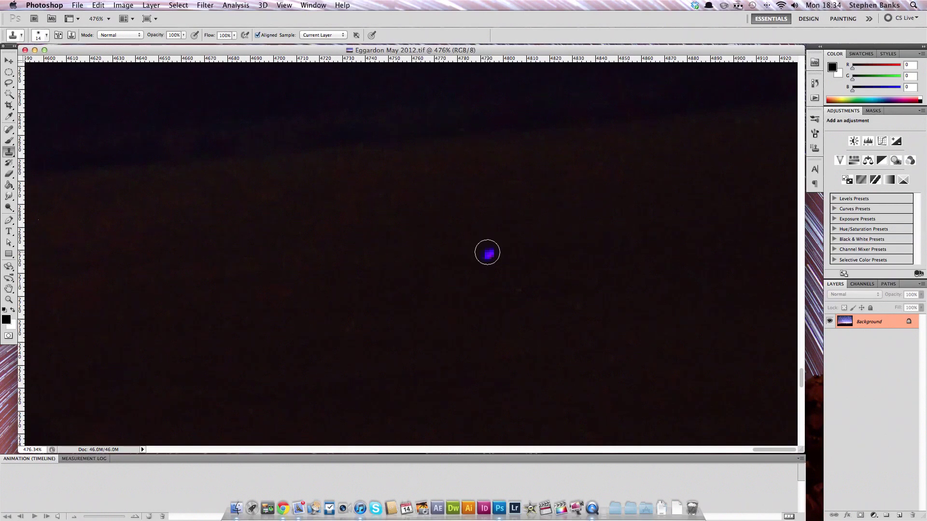
pyautogui.press('super+minus')
pyautogui.press('super+minus')
pyautogui.press('super+minus')
pyautogui.press('super+minus')
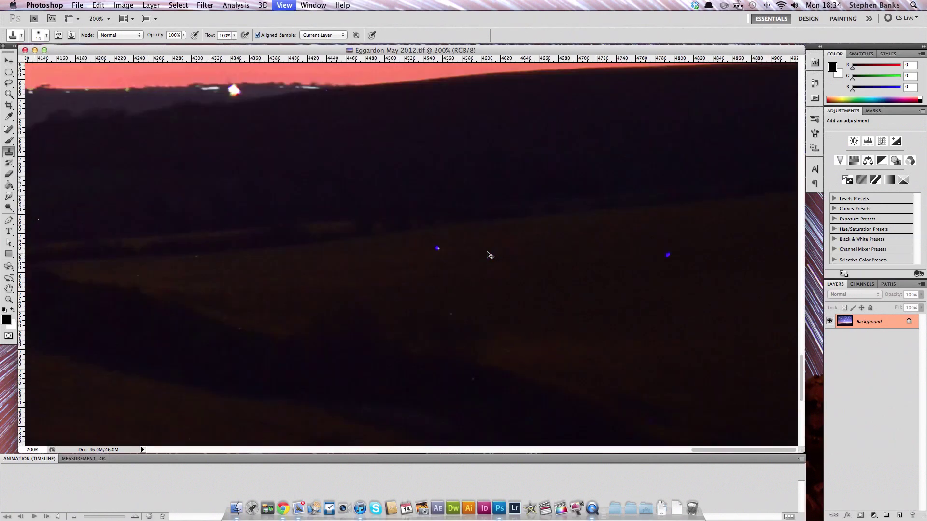
pyautogui.moveTo(750, 382); pyautogui.dragTo(720, 251)
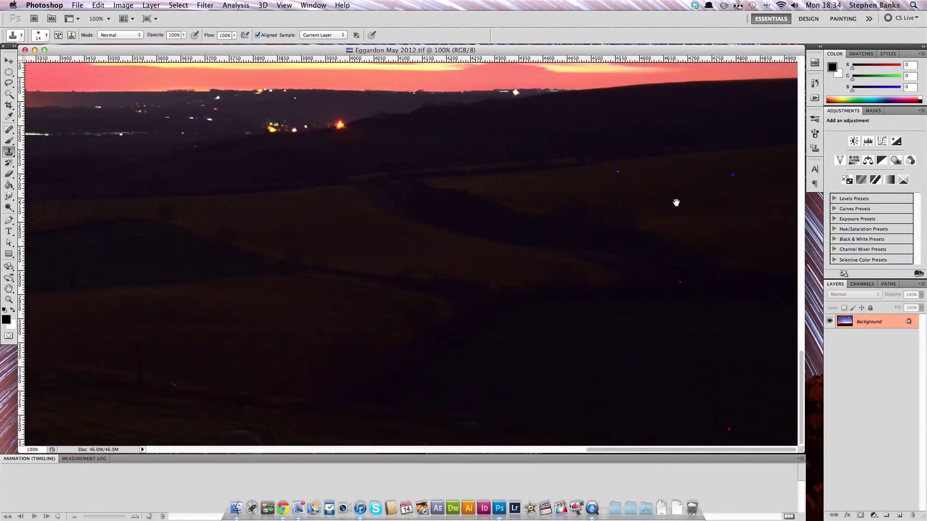
pyautogui.moveTo(675, 202); pyautogui.dragTo(764, 376)
pyautogui.moveTo(629, 219); pyautogui.dragTo(455, 198)
# Step: Inspect the dotted aircraft trail among the star trails and view the photo as a whole
pyautogui.press('super+r')
pyautogui.moveTo(403, 271); pyautogui.dragTo(457, 344)
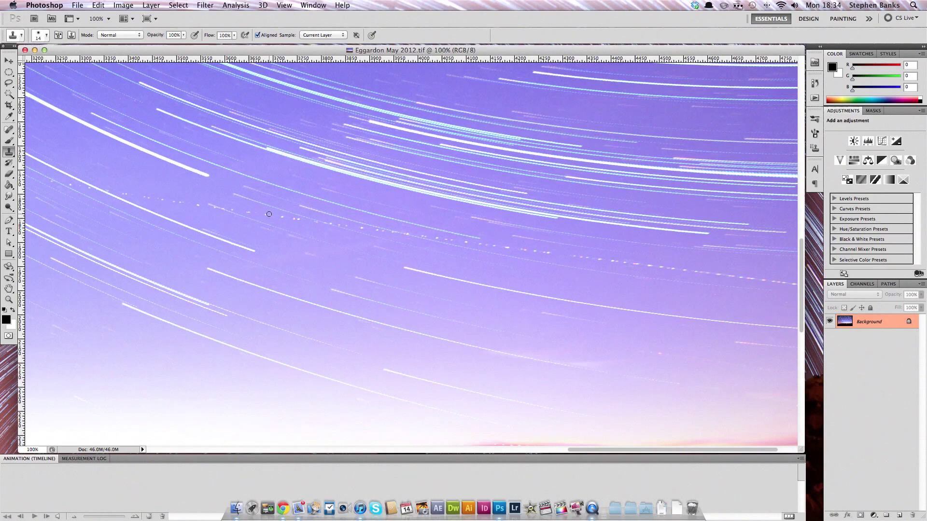
pyautogui.moveTo(269, 215); pyautogui.dragTo(516, 282)
pyautogui.press('super+minus')
pyautogui.press('super+minus')
pyautogui.press('super+minus')
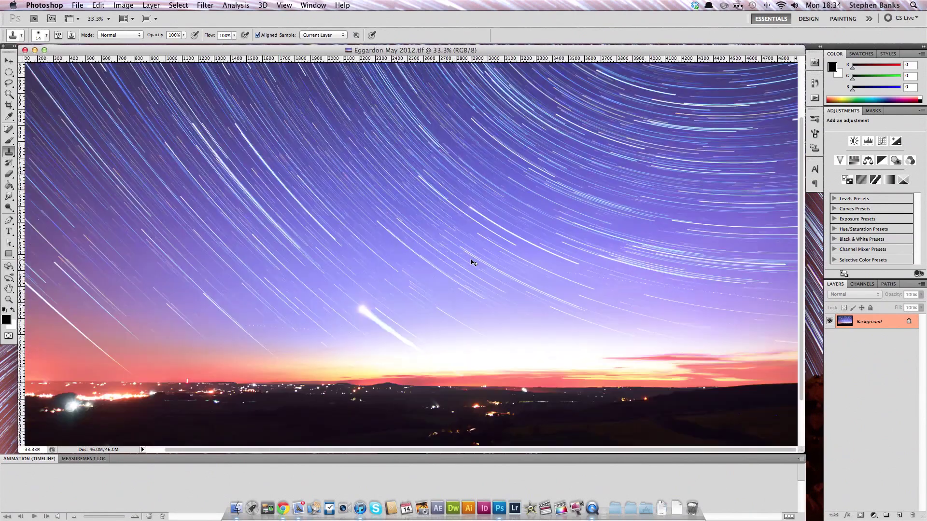
pyautogui.press('super+minus')
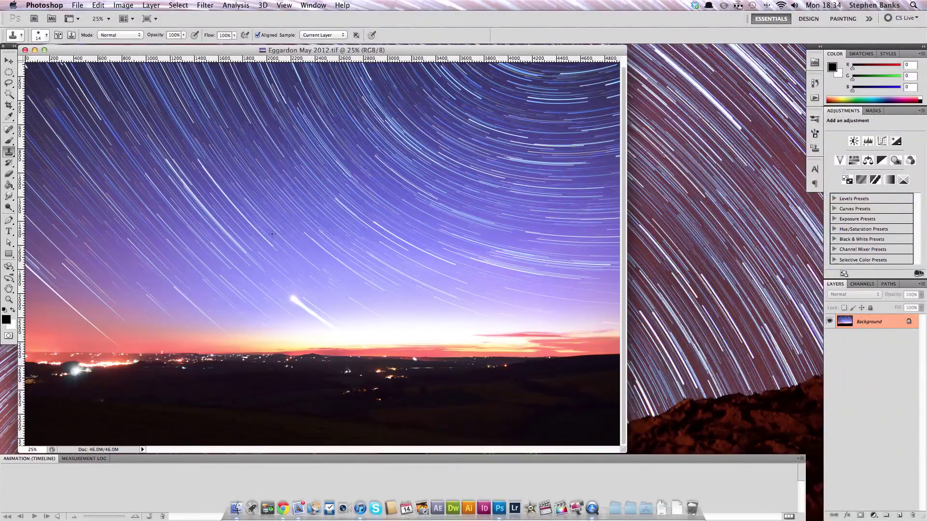
# Step: Inspect the two blue hot pixels on the dark hillside at 300% magnification
pyautogui.press('super+equal')
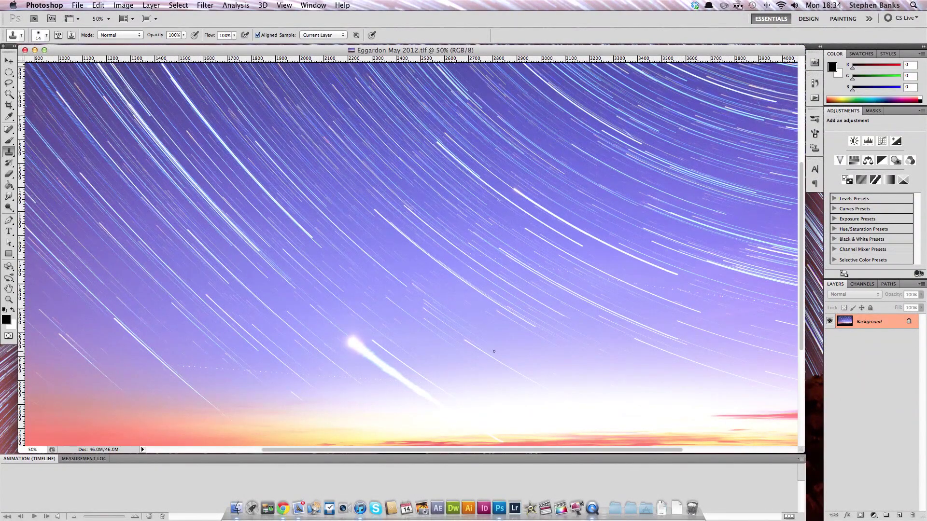
pyautogui.moveTo(732, 352); pyautogui.dragTo(488, 234)
pyautogui.moveTo(673, 302); pyautogui.dragTo(504, 196)
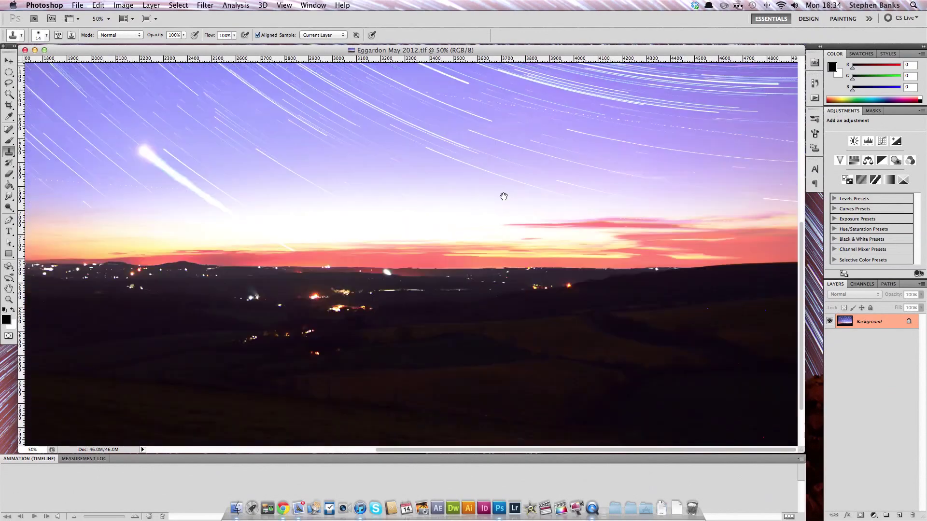
pyautogui.scroll(8, 777, 313)
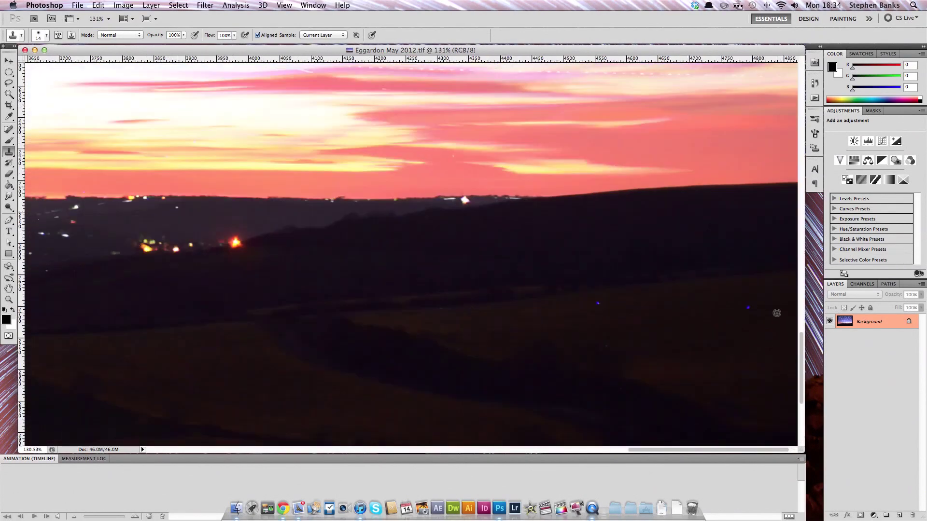
pyautogui.moveTo(776, 313); pyautogui.dragTo(565, 140)
pyautogui.moveTo(686, 194); pyautogui.dragTo(659, 302)
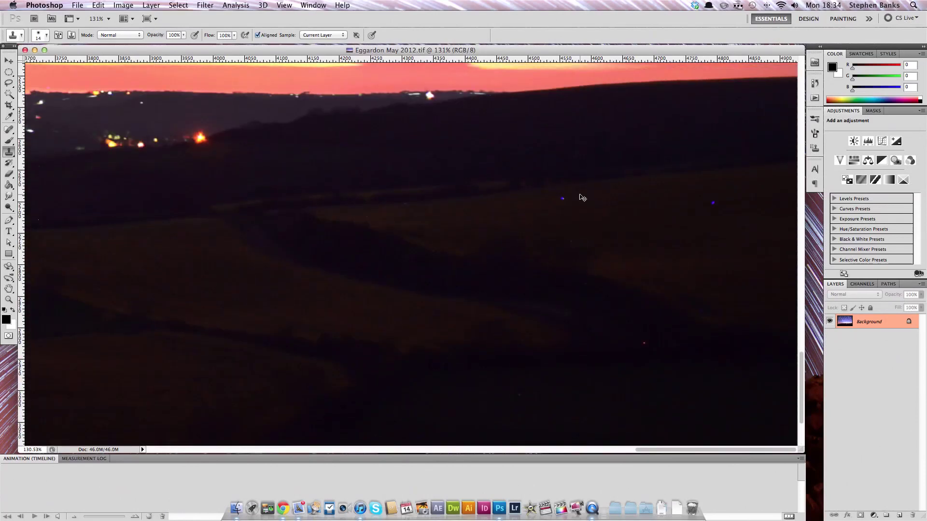
pyautogui.press('super+plus')
pyautogui.press('super+plus')
pyautogui.moveTo(554, 190); pyautogui.dragTo(237, 310)
pyautogui.scroll(5, 360, 333)
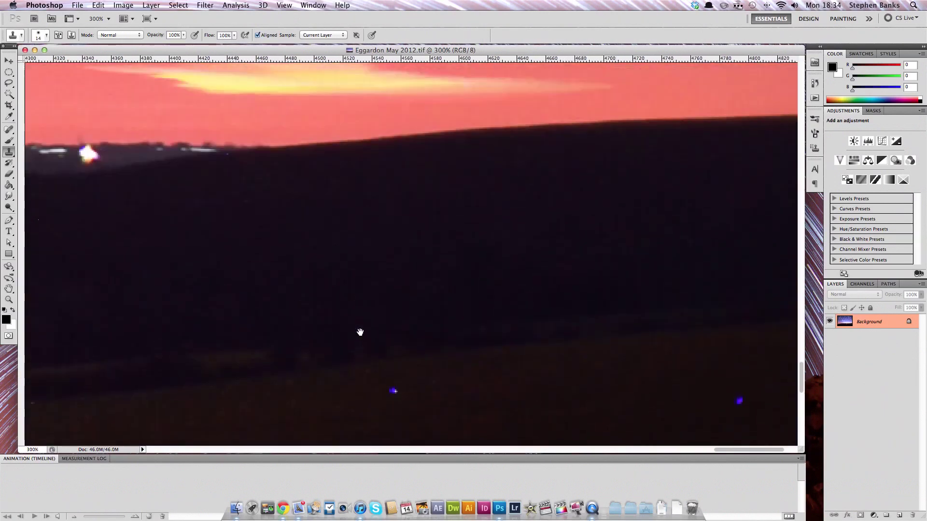
pyautogui.scroll(-5, 450, 139)
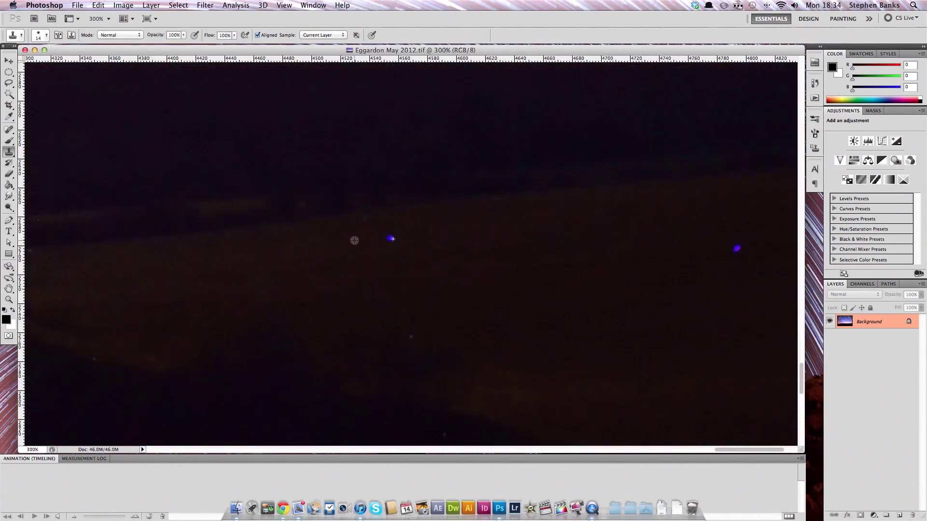
# Step: Remove the blue hot pixel nearer the hedge with the Clone Stamp tool, sampling clean hillside texture just beside it
pyautogui.click(13, 150)
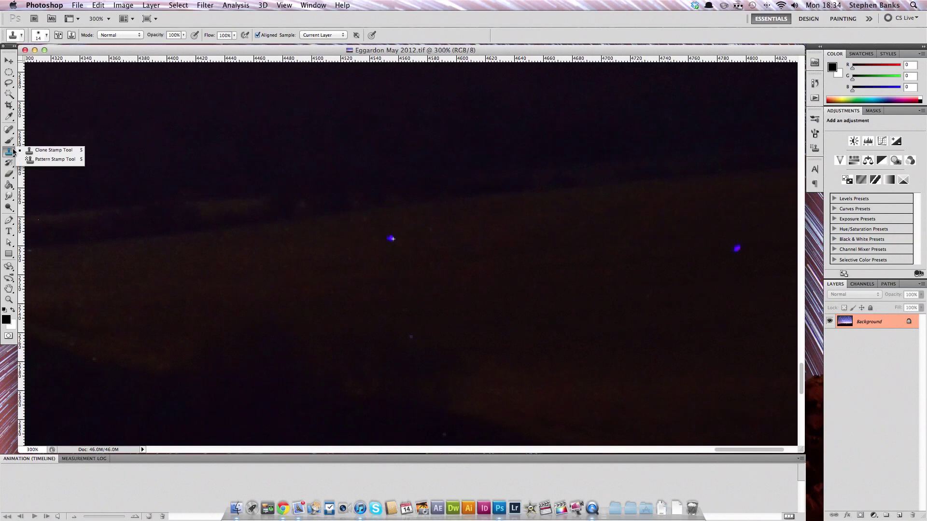
pyautogui.click(22, 151)
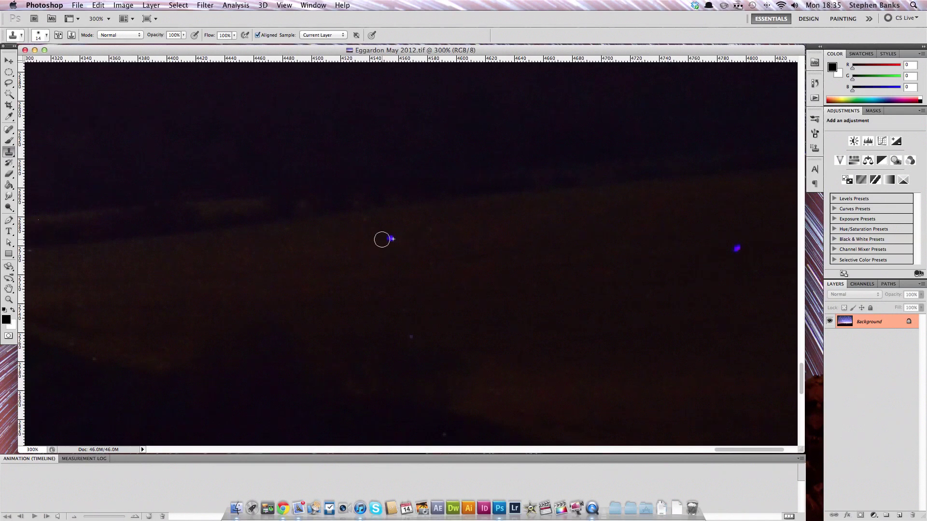
pyautogui.keyDown('alt'); pyautogui.click(353, 239); pyautogui.keyUp('alt')
pyautogui.keyDown('alt'); pyautogui.click(336, 244); pyautogui.keyUp('alt')
pyautogui.click(392, 238)
pyautogui.press('super+z')
pyautogui.click(390, 237)
pyautogui.click(389, 238)
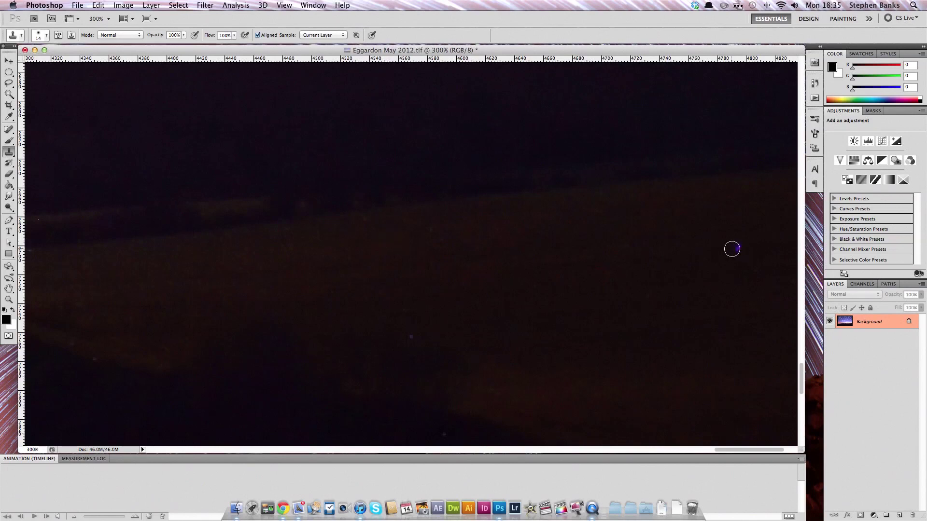
# Step: Clone out the remaining blue hot pixel on the hillside and the small specks in the field below it
pyautogui.click(738, 248)
pyautogui.click(411, 336)
pyautogui.moveTo(578, 351); pyautogui.dragTo(527, 124)
pyautogui.click(529, 317)
pyautogui.click(590, 320)
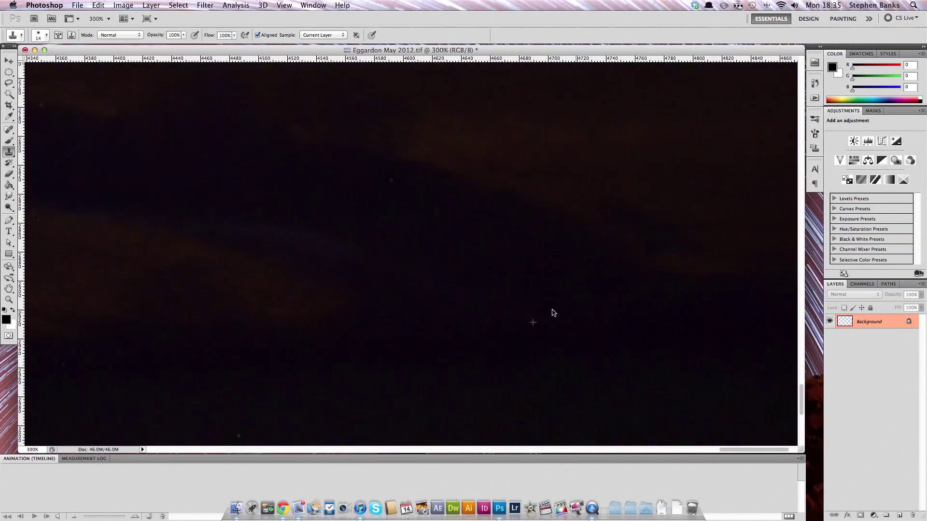
# Step: Clone out the faint specks scattered over the darkest foreground field
pyautogui.moveTo(397, 332); pyautogui.dragTo(682, 213)
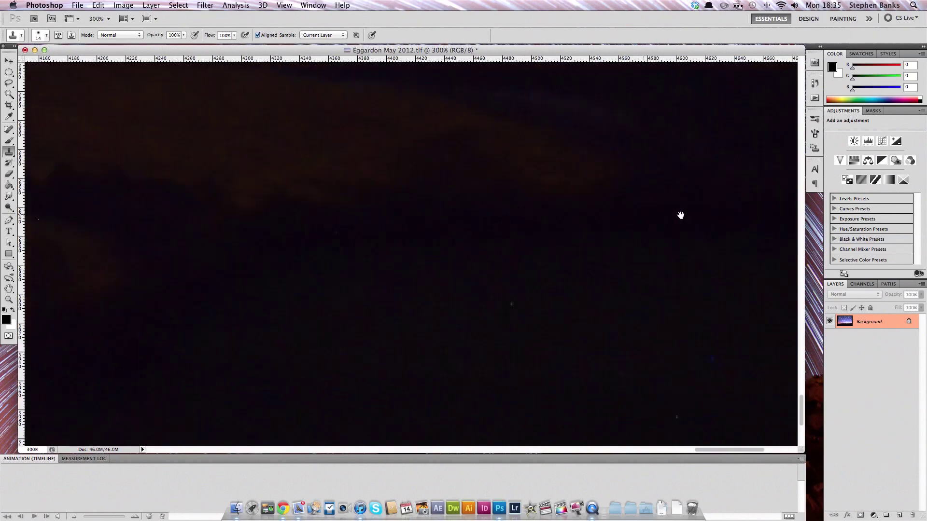
pyautogui.moveTo(535, 272); pyautogui.dragTo(581, 314)
pyautogui.click(603, 336)
pyautogui.hscroll(10, 346, 207)
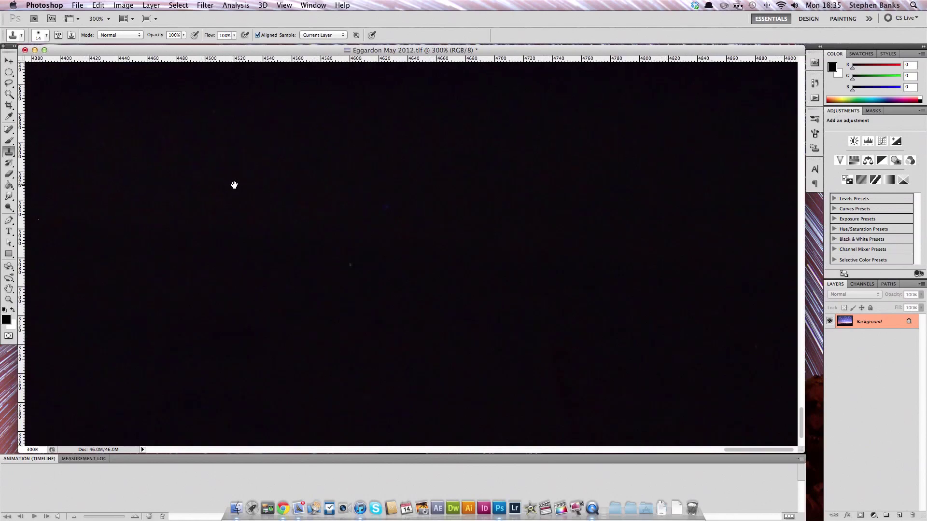
pyautogui.click(349, 264)
pyautogui.moveTo(272, 213); pyautogui.dragTo(558, 211)
pyautogui.click(397, 324)
# Step: Try cloning over the dark band between the brown fields in one broad stroke, and undo it
pyautogui.moveTo(397, 159); pyautogui.dragTo(470, 354)
pyautogui.moveTo(439, 201)
pyautogui.mouseDown()
pyautogui.moveTo(345, 135)
pyautogui.moveTo(225, 280)
pyautogui.moveTo(242, 263)
pyautogui.mouseUp()
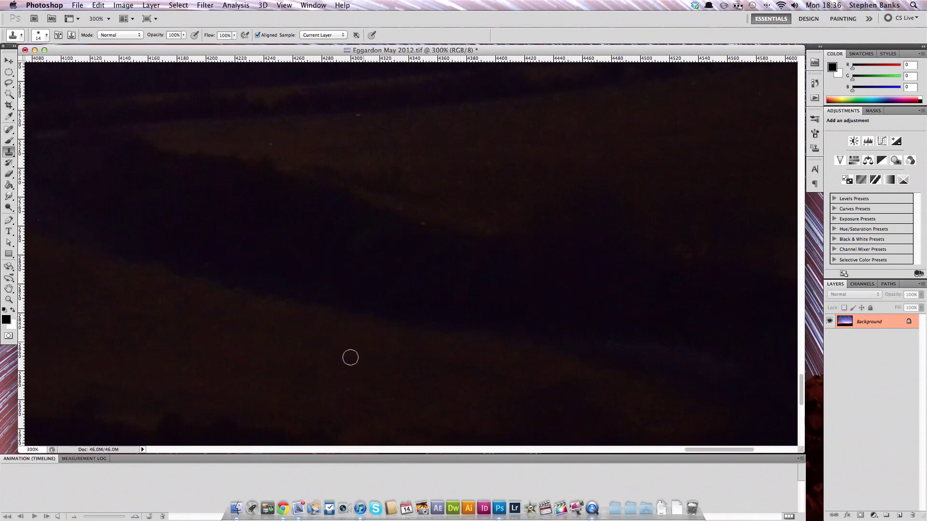
pyautogui.moveTo(422, 222)
pyautogui.mouseDown()
pyautogui.moveTo(289, 246)
pyautogui.moveTo(235, 215)
pyautogui.moveTo(409, 243)
pyautogui.moveTo(378, 257)
pyautogui.moveTo(414, 258)
pyautogui.mouseUp()
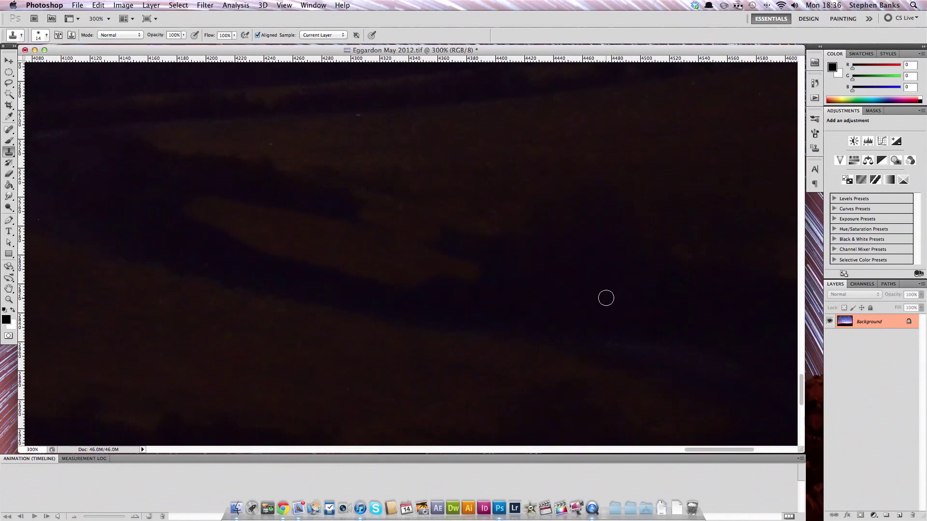
pyautogui.press('super+z')
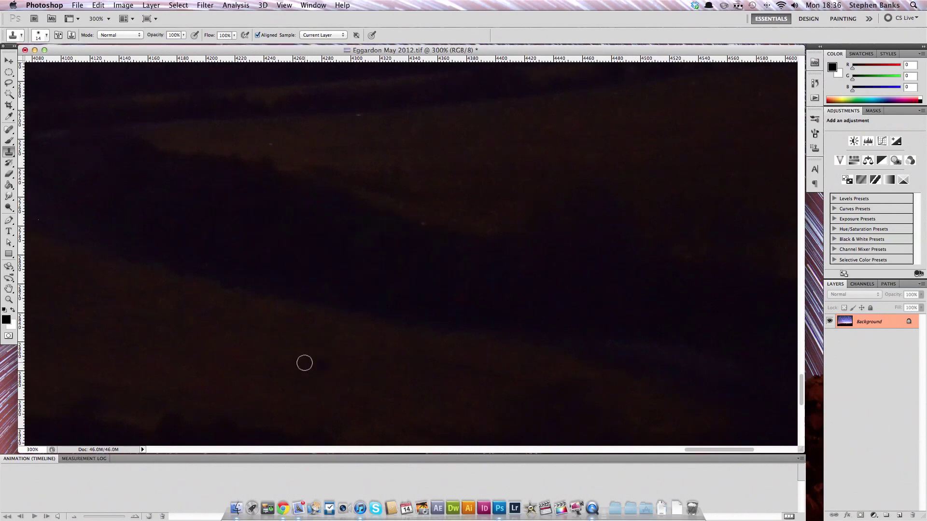
pyautogui.moveTo(281, 166)
pyautogui.mouseDown()
pyautogui.moveTo(470, 255)
pyautogui.moveTo(368, 224)
pyautogui.moveTo(446, 235)
pyautogui.mouseUp()
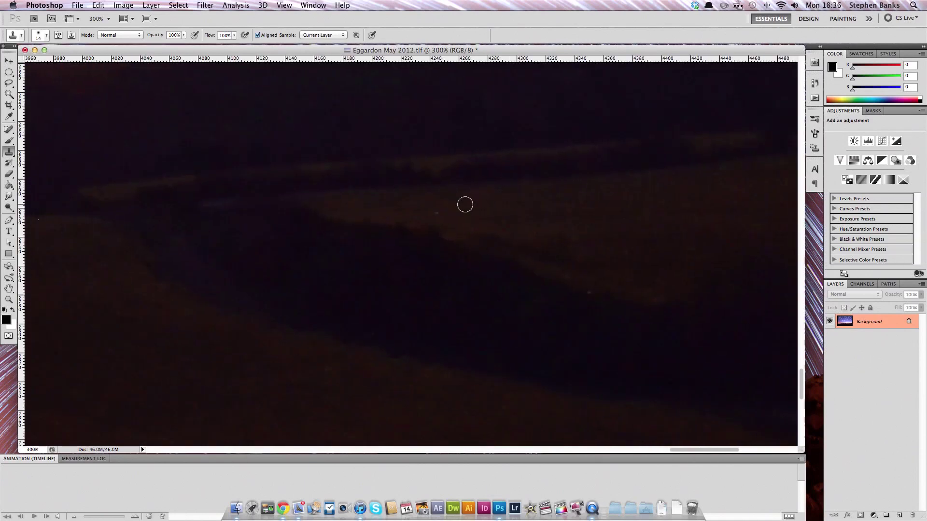
# Step: Clone over the dotted aircraft trail in the sky above the red clouds with a 20 px brush
pyautogui.press('super+minus')
pyautogui.press('super+minus')
pyautogui.press('super+minus')
pyautogui.press('super+minus')
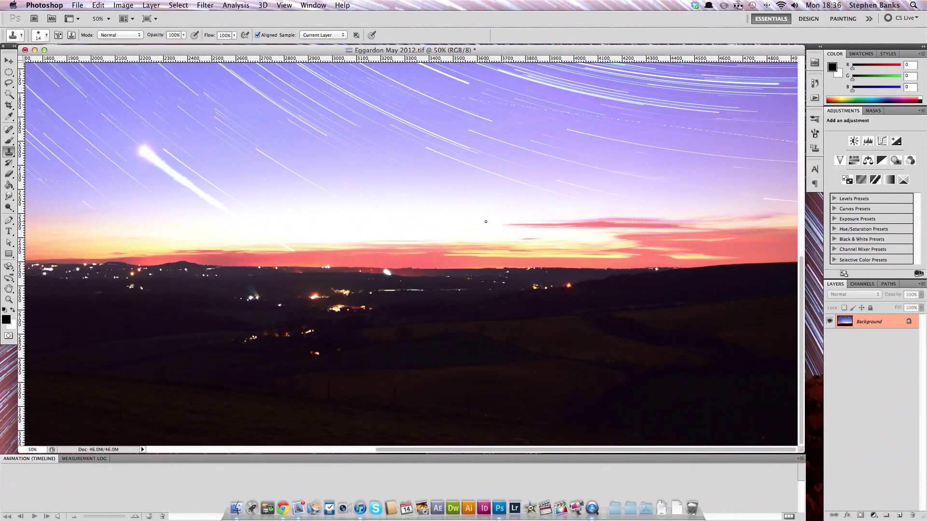
pyautogui.moveTo(456, 139); pyautogui.dragTo(598, 106)
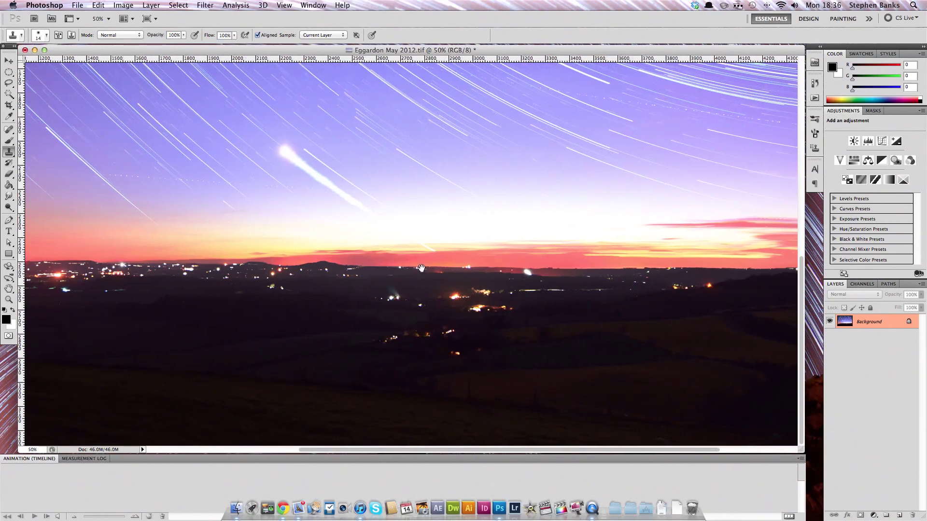
pyautogui.moveTo(530, 154); pyautogui.dragTo(420, 275)
pyautogui.press('super+plus')
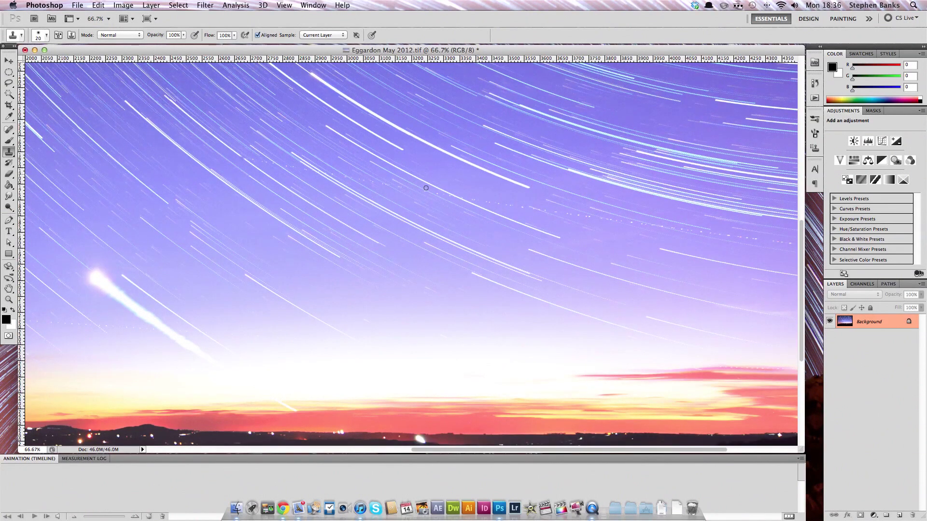
pyautogui.keyDown('shift'); pyautogui.click(704, 233); pyautogui.keyUp('shift')
pyautogui.keyDown('shift'); pyautogui.click(241, 156); pyautogui.keyUp('shift')
# Step: Clone out the stray bright specks in the dark foreground below the town lights
pyautogui.moveTo(327, 360); pyautogui.dragTo(700, 148)
pyautogui.moveTo(290, 374); pyautogui.dragTo(381, 253)
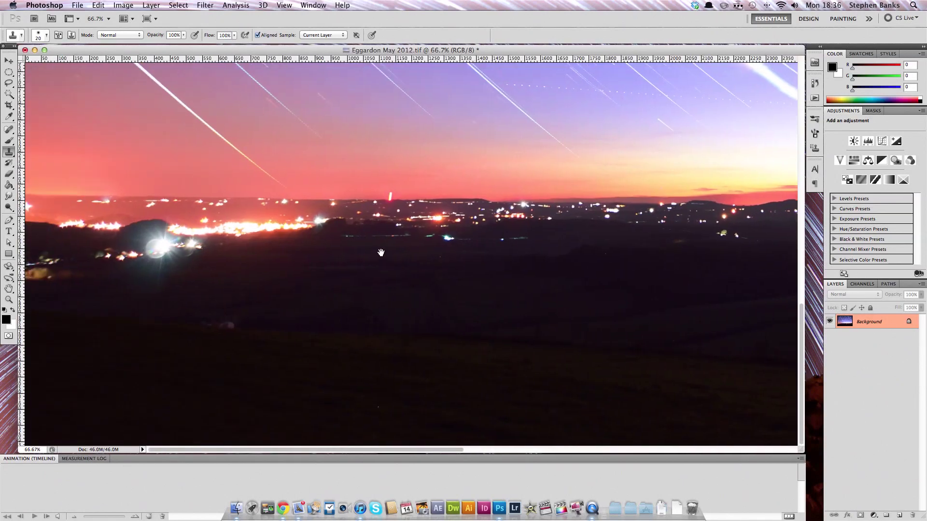
pyautogui.scroll(5, 366, 418)
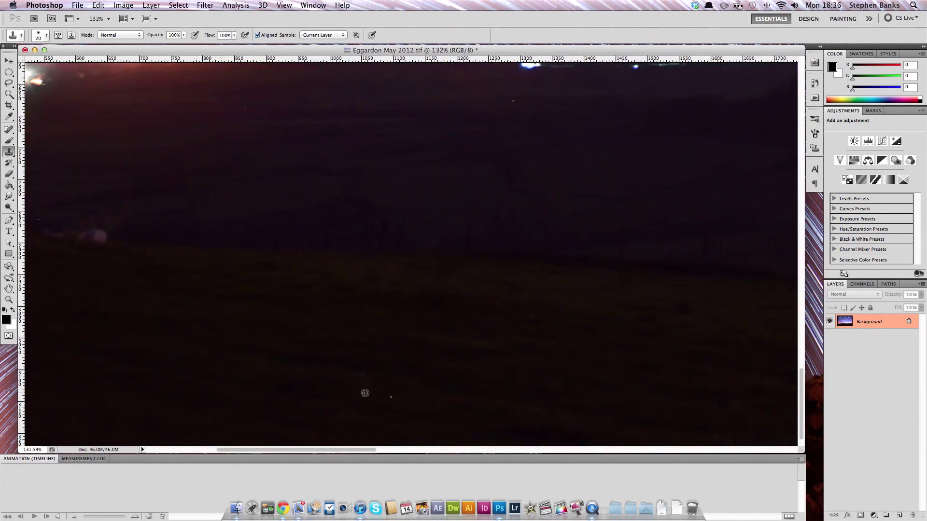
pyautogui.moveTo(481, 224); pyautogui.dragTo(448, 290)
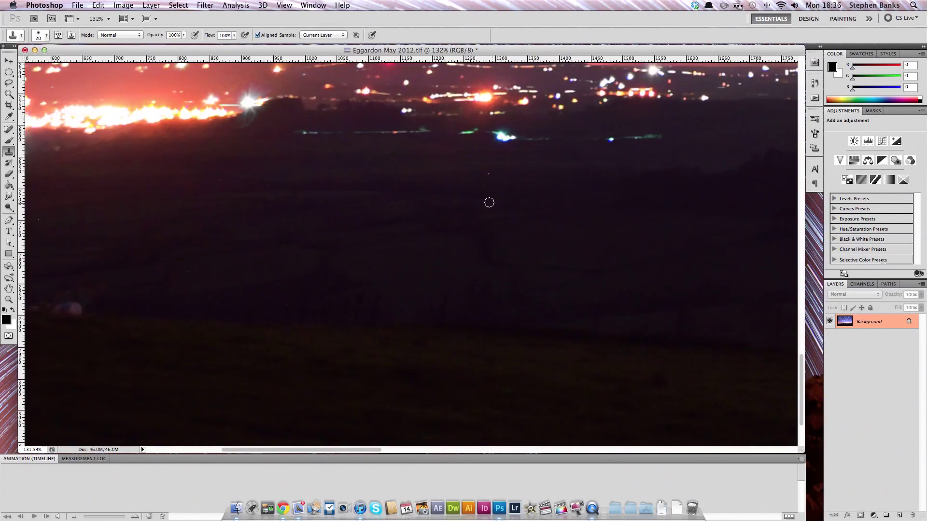
pyautogui.moveTo(231, 263); pyautogui.dragTo(453, 261)
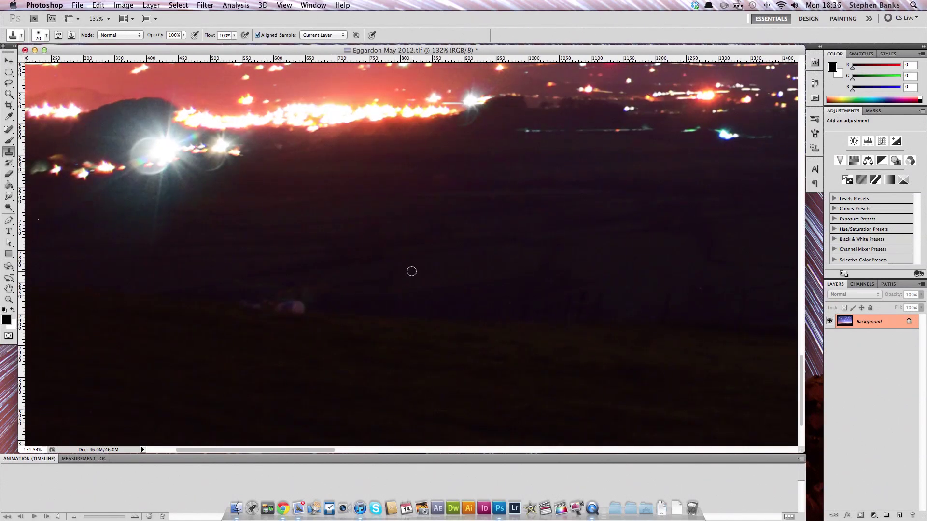
pyautogui.moveTo(412, 269); pyautogui.dragTo(419, 327)
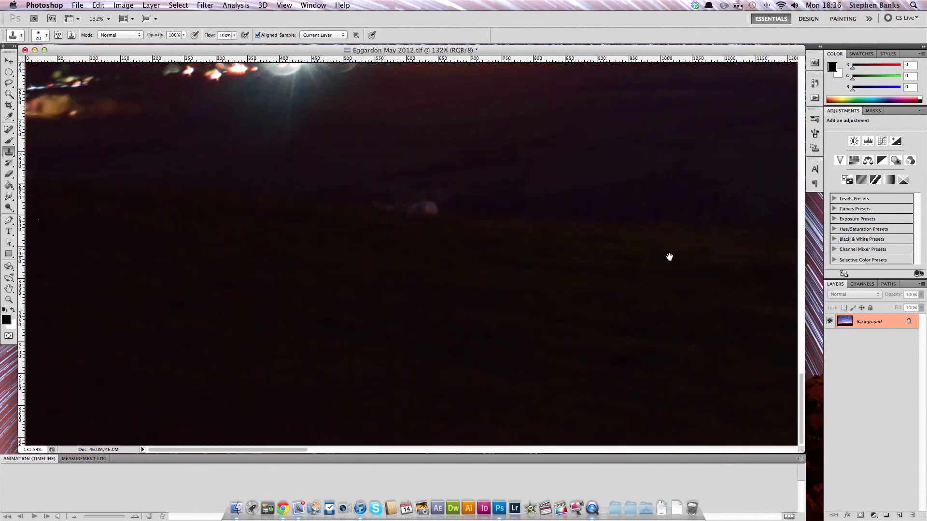
pyautogui.moveTo(468, 288); pyautogui.dragTo(283, 366)
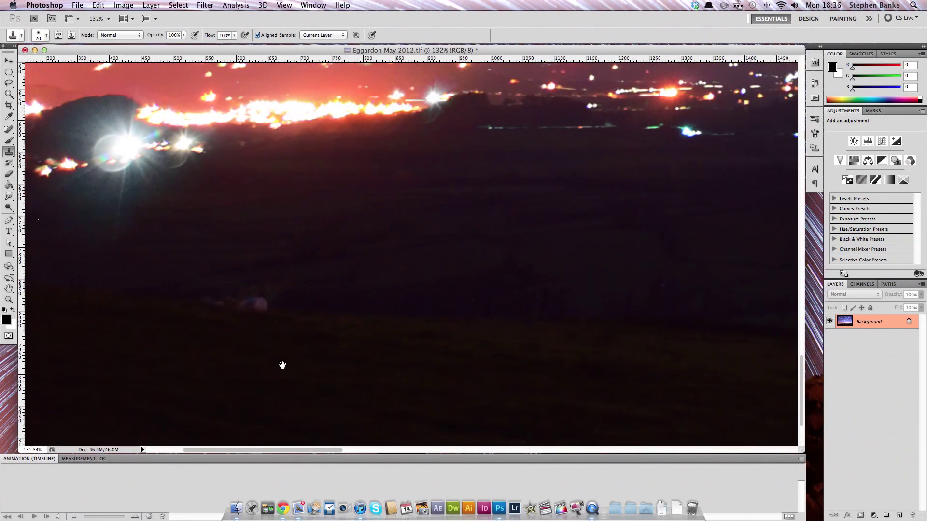
pyautogui.press('super+0')
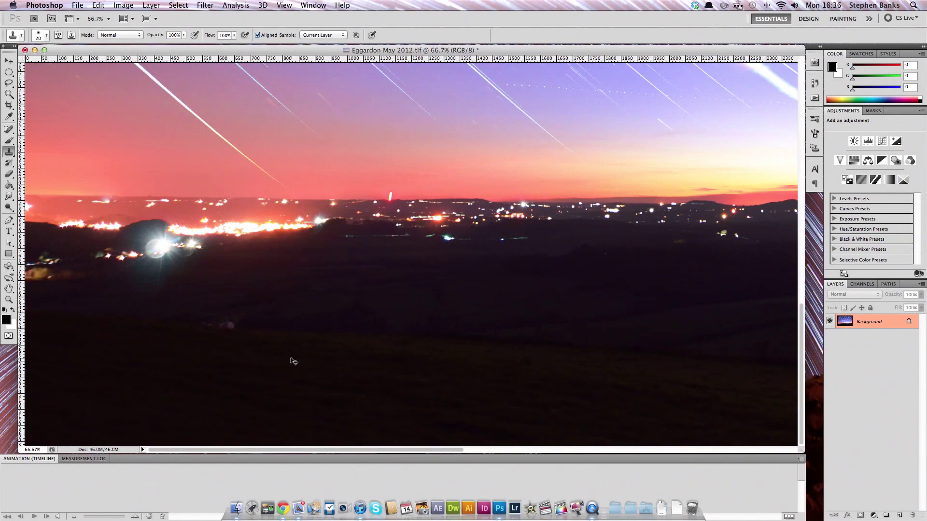
# Step: Examine the town lights, the dark foreground and the sky at 100% and 33.3% zoom for remaining specks and aircraft trails
pyautogui.press('super+1')
pyautogui.moveTo(637, 327)
pyautogui.mouseDown()
pyautogui.moveTo(489, 327)
pyautogui.moveTo(496, 335)
pyautogui.mouseUp()
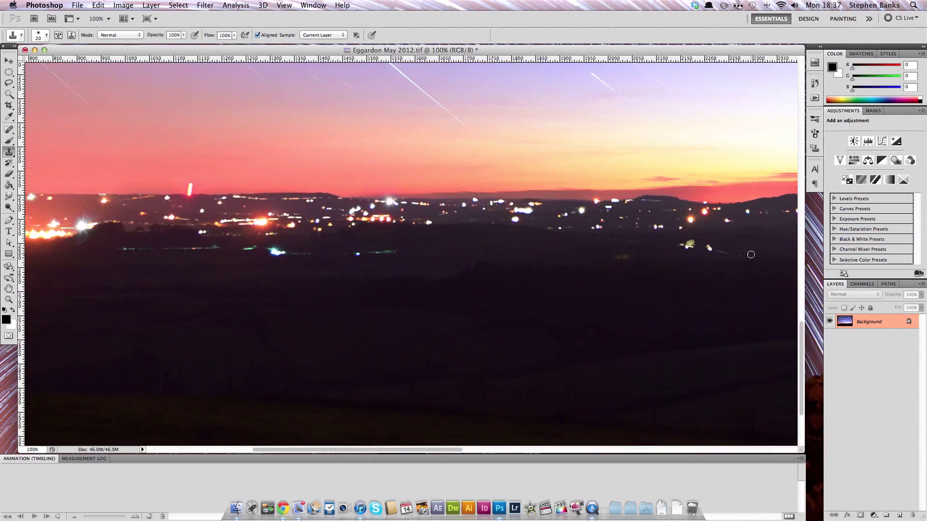
pyautogui.moveTo(666, 296); pyautogui.dragTo(217, 237)
pyautogui.moveTo(612, 239); pyautogui.dragTo(293, 158)
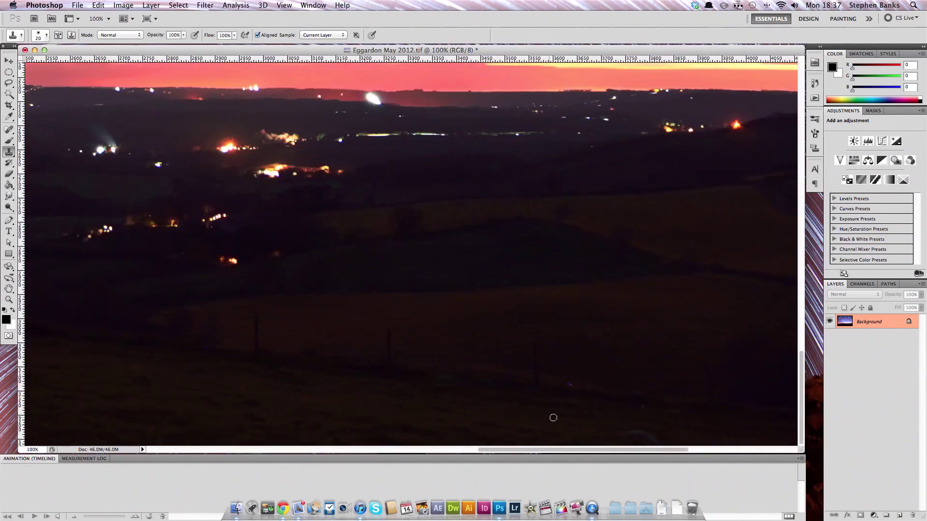
pyautogui.moveTo(582, 231); pyautogui.dragTo(416, 406)
pyautogui.moveTo(478, 204); pyautogui.dragTo(478, 378)
pyautogui.moveTo(314, 260); pyautogui.dragTo(616, 408)
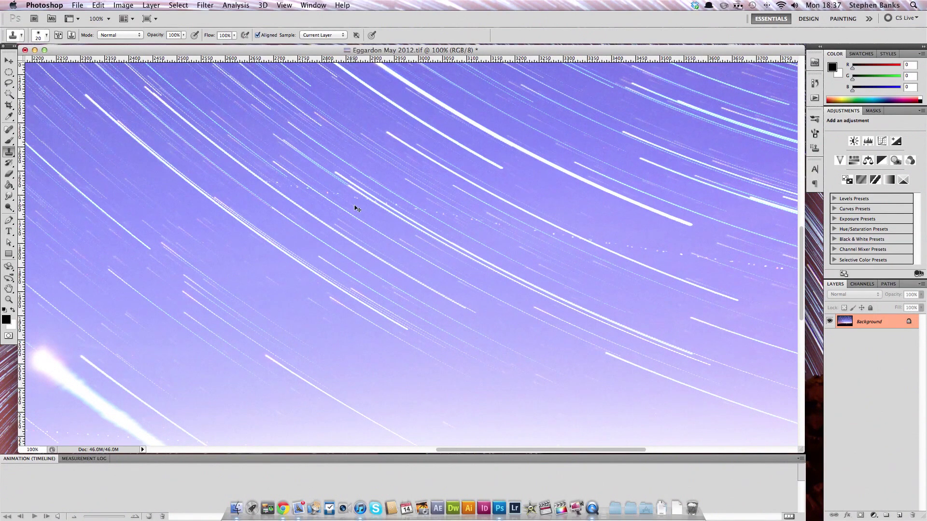
pyautogui.press('super+minus')
pyautogui.press('super+minus')
pyautogui.press('super+minus')
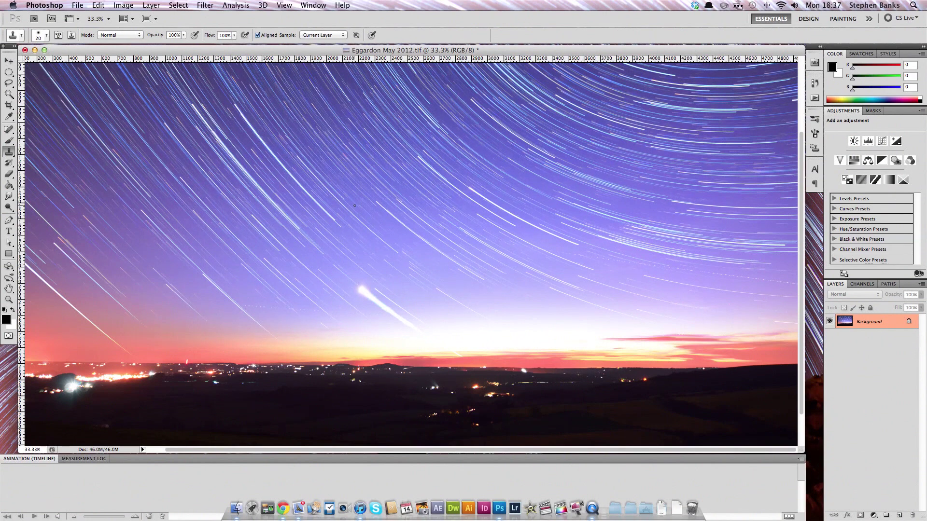
pyautogui.scroll(10, 355, 206)
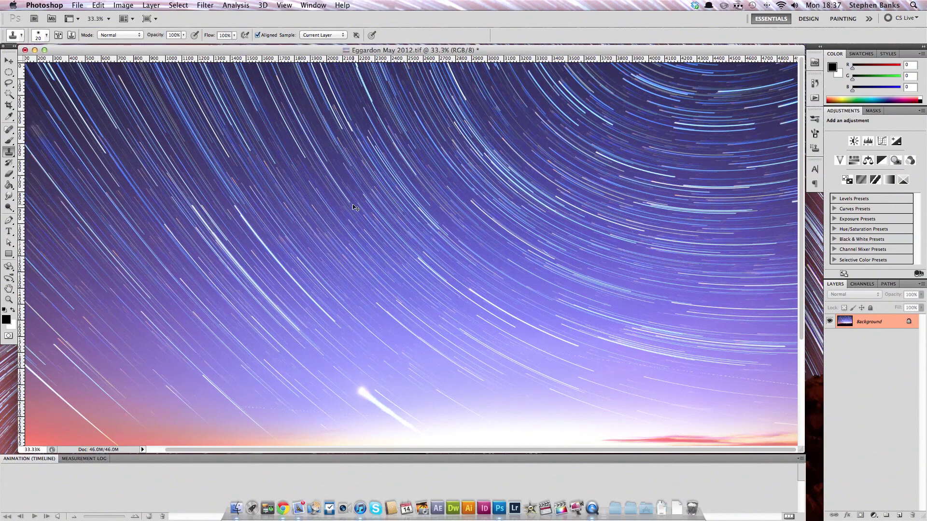
# Step: Clone out the first dots of the aircraft trail among the star trails, working towards the pair of bright star trails
pyautogui.press('super+1')
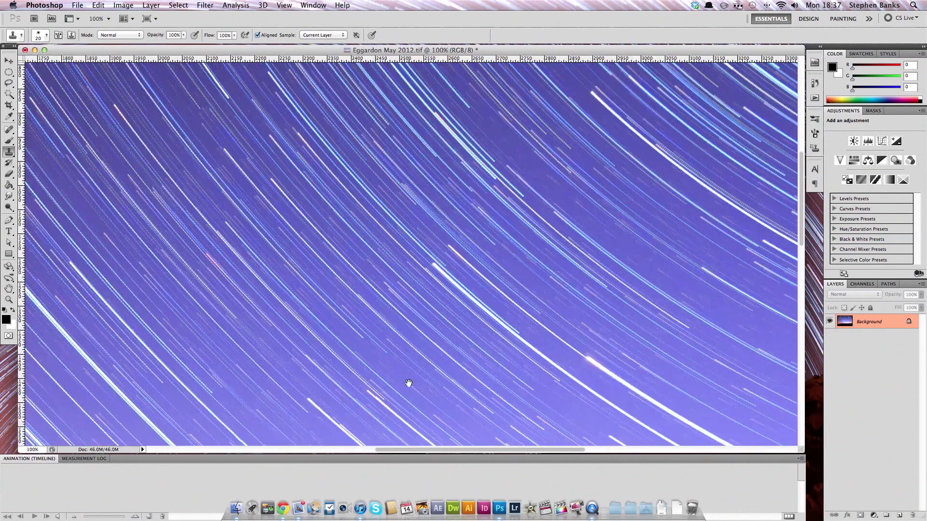
pyautogui.moveTo(408, 384); pyautogui.dragTo(330, 213)
pyautogui.press('super+equal')
pyautogui.press('super+equal')
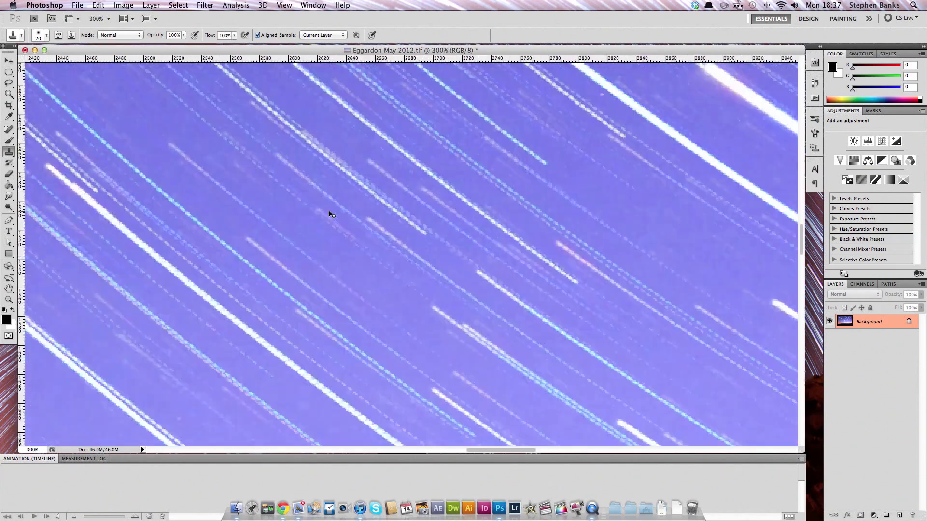
pyautogui.moveTo(423, 325); pyautogui.dragTo(284, 97)
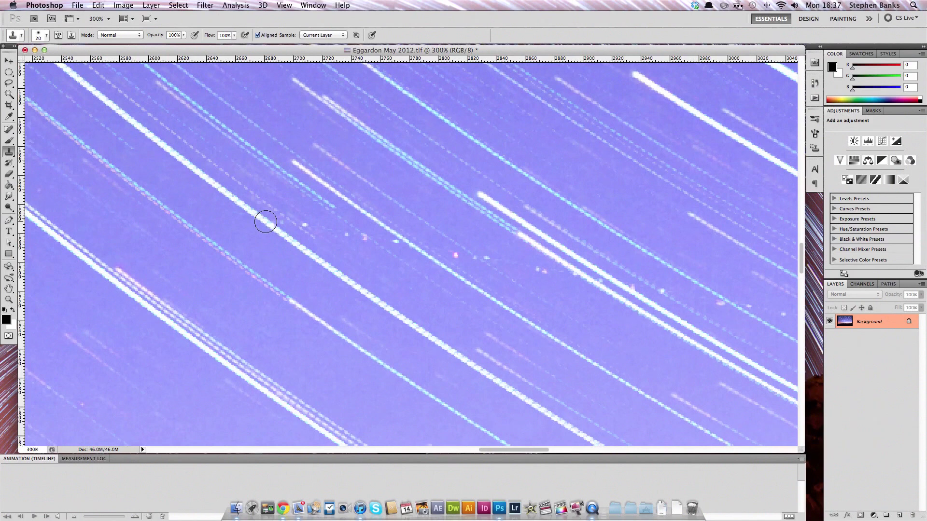
pyautogui.press('super+z')
pyautogui.moveTo(263, 222); pyautogui.dragTo(371, 237)
pyautogui.click(394, 242)
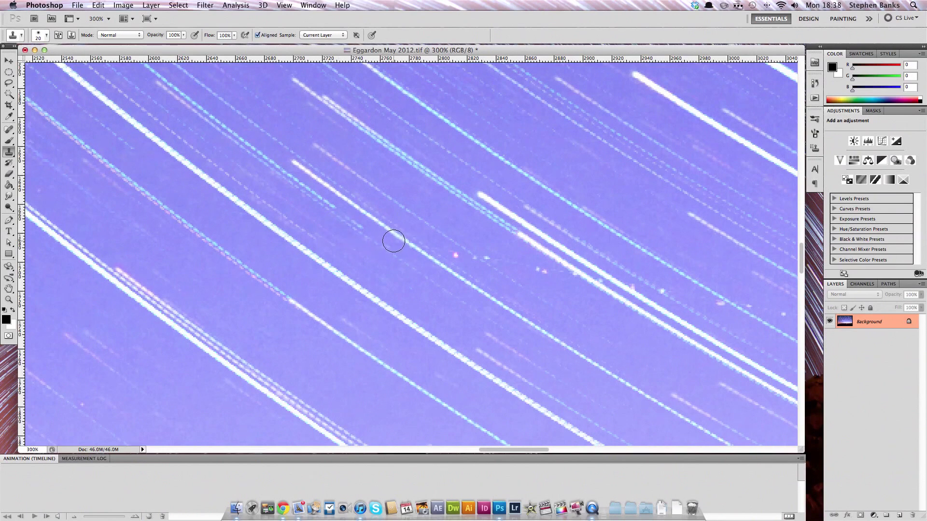
pyautogui.moveTo(391, 241)
pyautogui.mouseDown()
pyautogui.moveTo(581, 274)
pyautogui.moveTo(573, 269)
pyautogui.mouseUp()
# Step: Undo the last clone stroke, hide the pixel grid, try cloning across the two bright star trails close up, and undo that
pyautogui.press('super+z')
pyautogui.scroll(5, 602, 284)
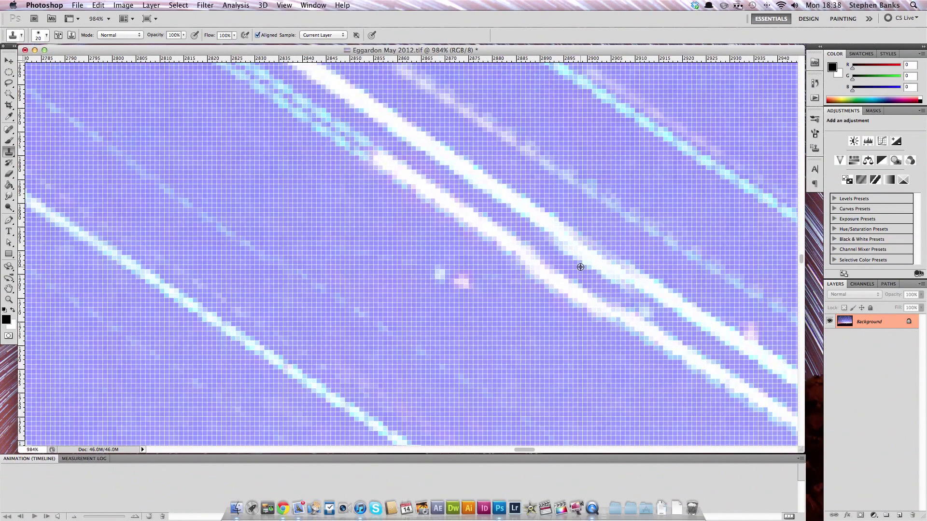
pyautogui.press('super+h')
pyautogui.moveTo(529, 209)
pyautogui.mouseDown()
pyautogui.moveTo(607, 272)
pyautogui.moveTo(663, 288)
pyautogui.moveTo(658, 321)
pyautogui.mouseUp()
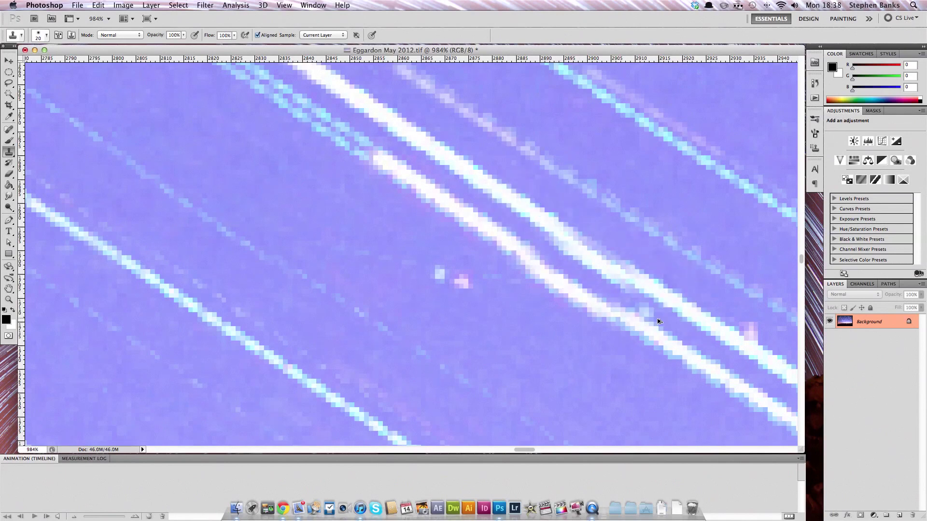
pyautogui.press('super+z')
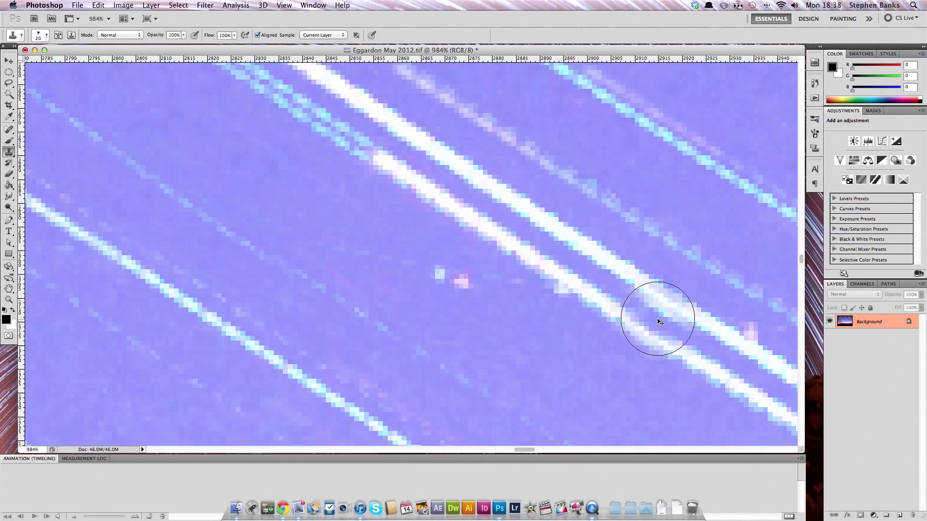
# Step: Examine the whole picture at 33.3% zoom, from the upper star trails down to the dark foreground, for leftover aircraft trails
pyautogui.press('super+minus')
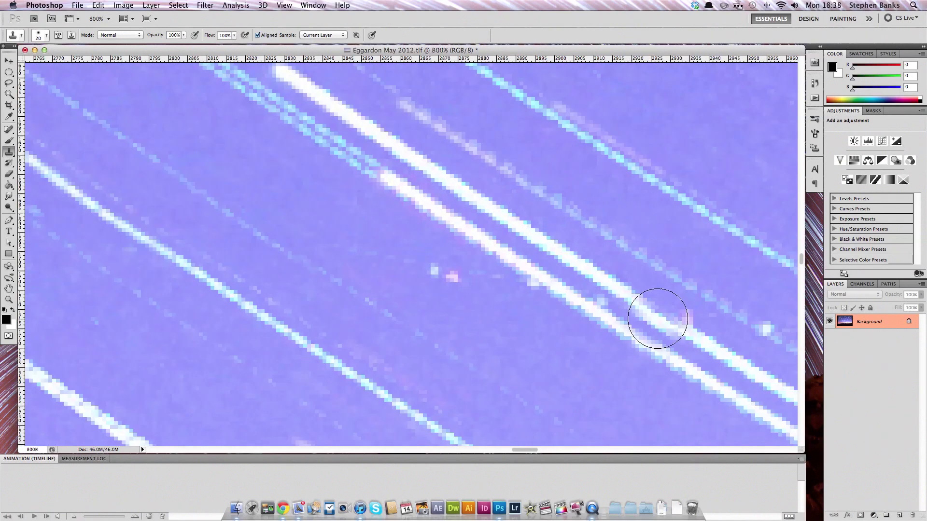
pyautogui.press('super+minus')
pyautogui.press('super+minus')
pyautogui.press('super+minus')
pyautogui.press('super+minus')
pyautogui.press('super+minus')
pyautogui.press('super+minus')
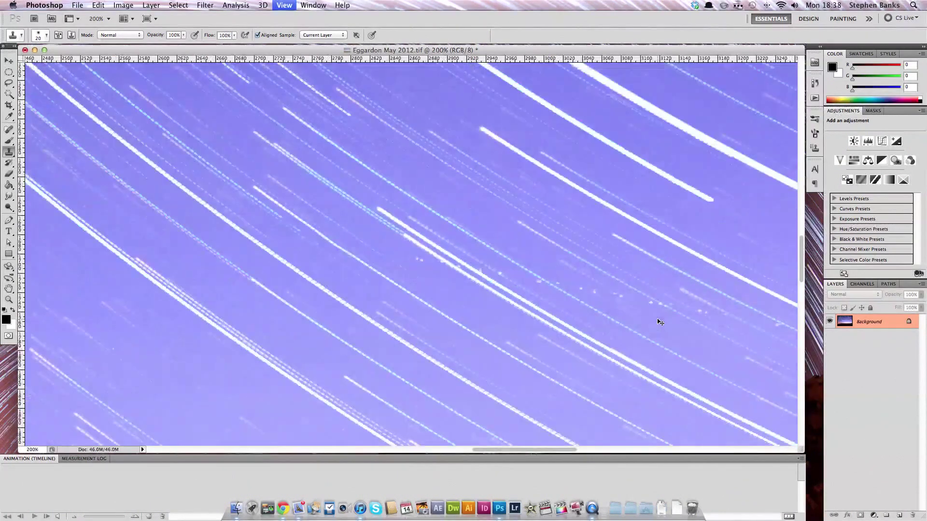
pyautogui.press('super+minus')
pyautogui.press('super+minus')
pyautogui.press('super+minus')
pyautogui.press('super+minus')
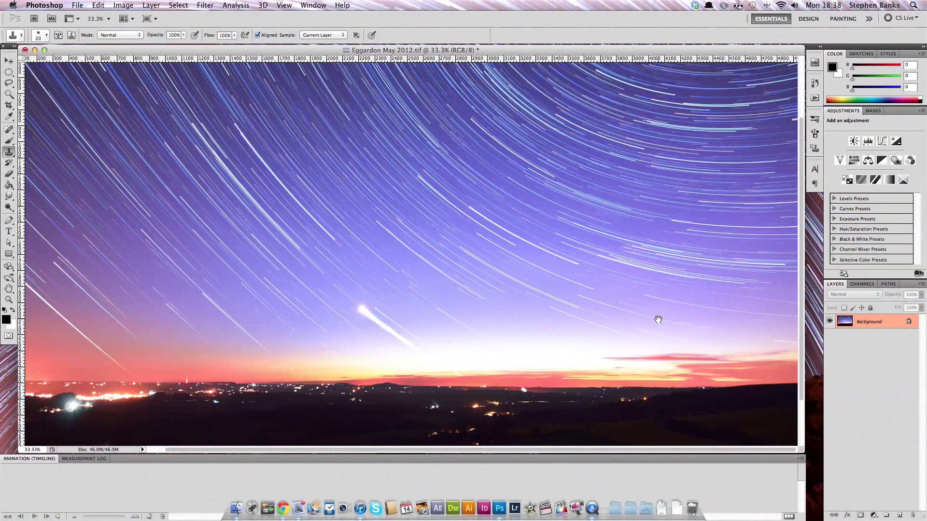
pyautogui.moveTo(792, 85); pyautogui.dragTo(745, 215)
pyautogui.moveTo(668, 292); pyautogui.dragTo(306, 233)
pyautogui.moveTo(525, 165); pyautogui.dragTo(412, 225)
pyautogui.moveTo(507, 209); pyautogui.dragTo(491, 228)
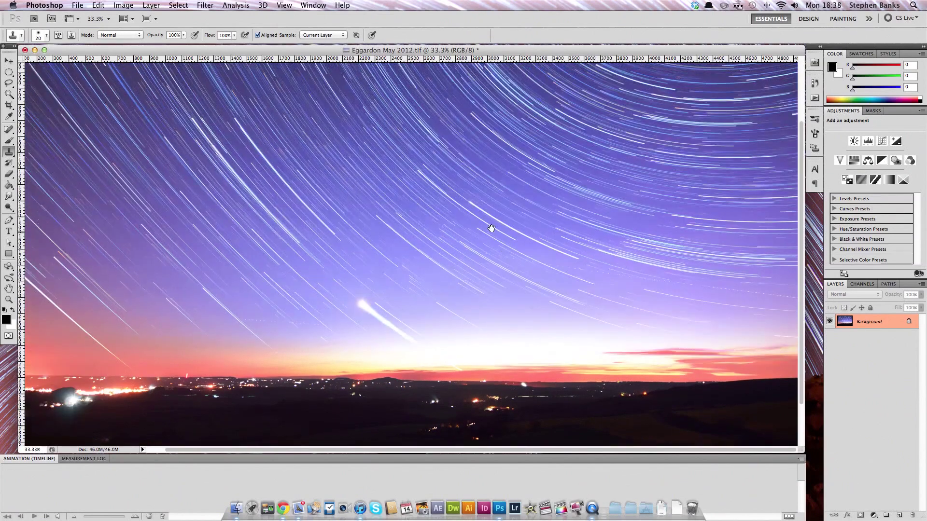
pyautogui.scroll(5, 457, 322)
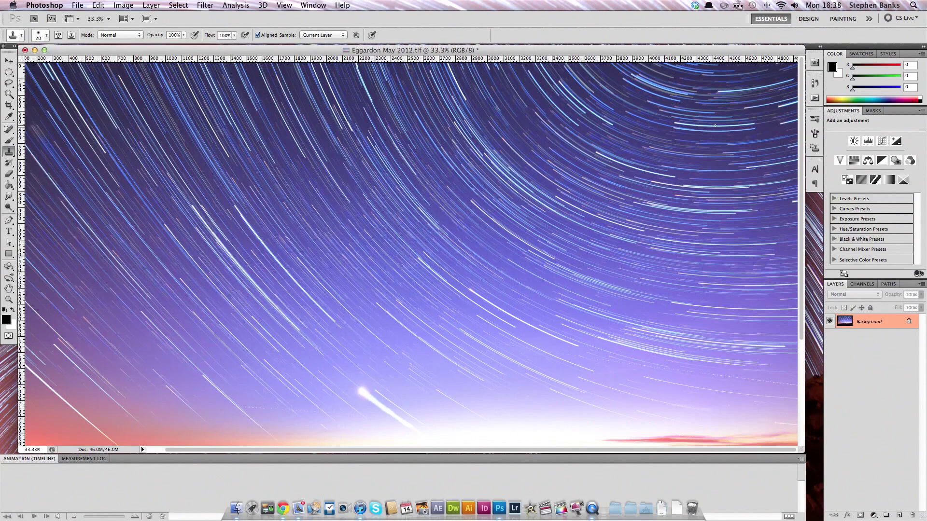
pyautogui.scroll(-5, 613, 232)
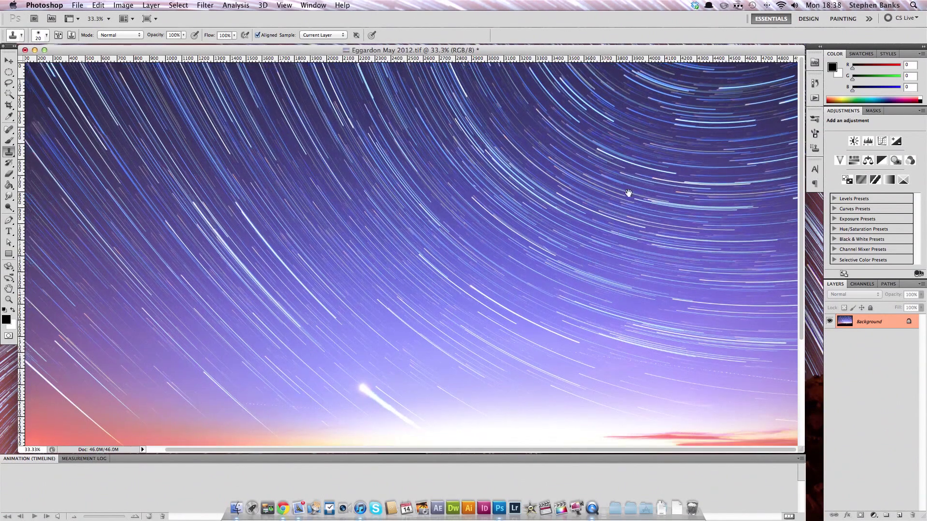
pyautogui.scroll(5, 349, 356)
pyautogui.press('super+r')
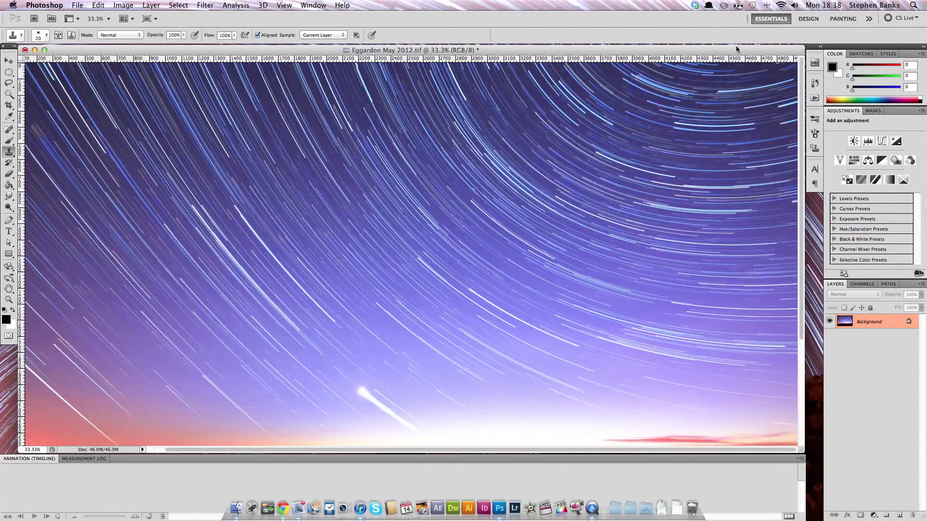
pyautogui.scroll(-5, 576, 220)
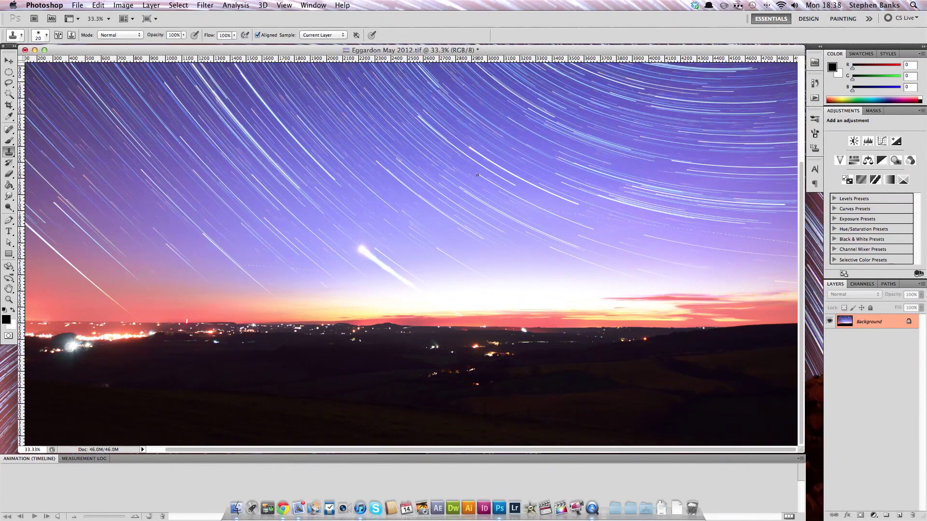
pyautogui.scroll(2, 529, 291)
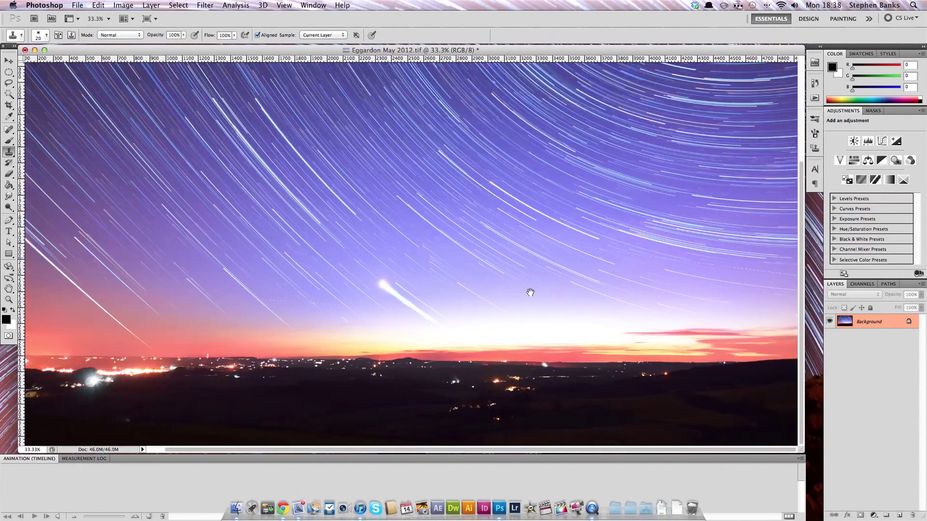
pyautogui.scroll(4, 514, 218)
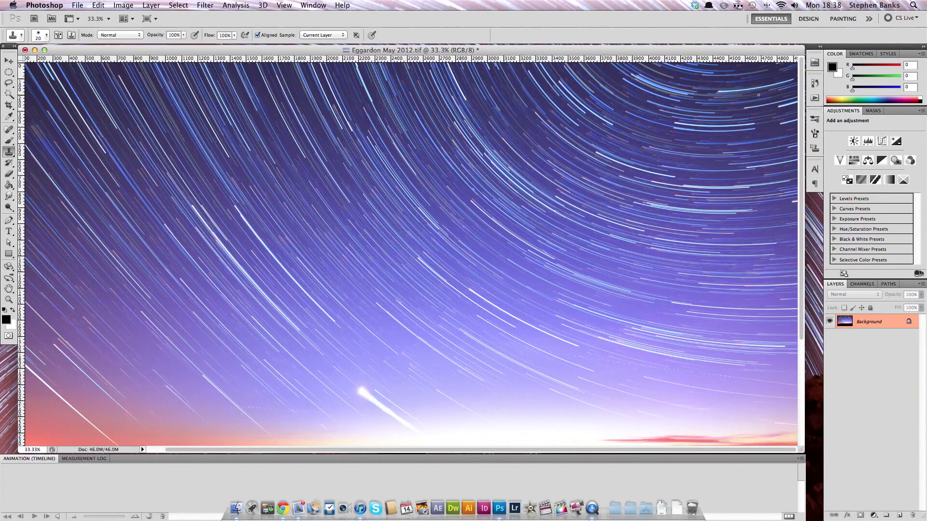
# Step: Clone out the aircraft dots lying on and just beyond the two bright parallel star trails at 300% zoom
pyautogui.press('super+plus')
pyautogui.press('super+plus')
pyautogui.press('super+plus')
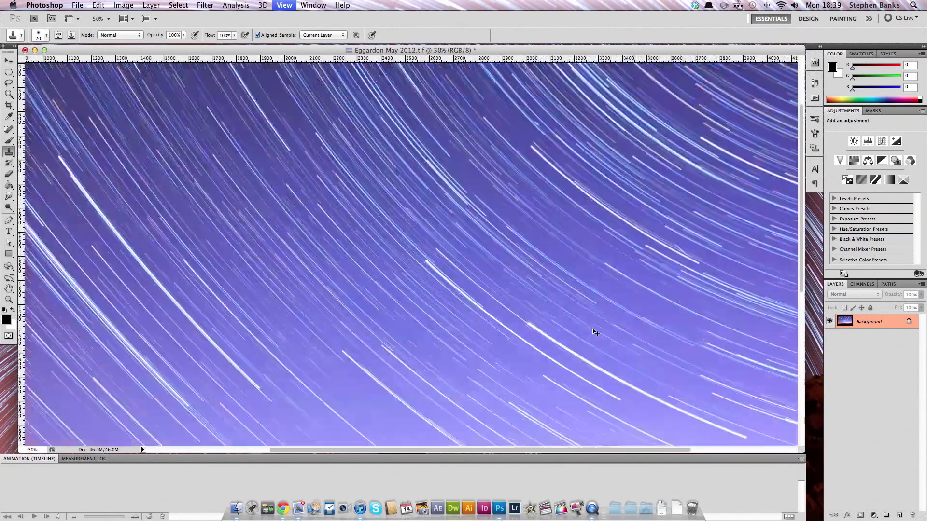
pyautogui.moveTo(590, 327); pyautogui.dragTo(350, 134)
pyautogui.press('super+equal')
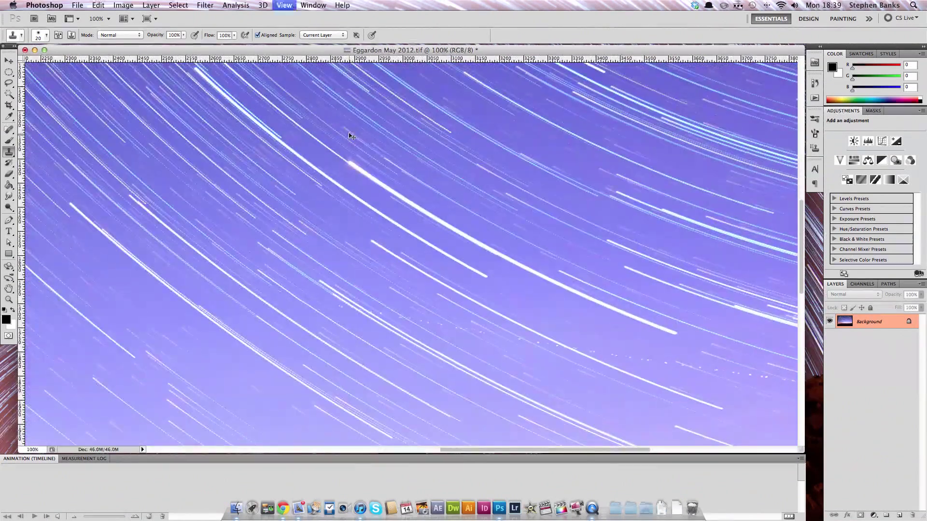
pyautogui.press('super+equal')
pyautogui.moveTo(642, 7); pyautogui.dragTo(528, 112)
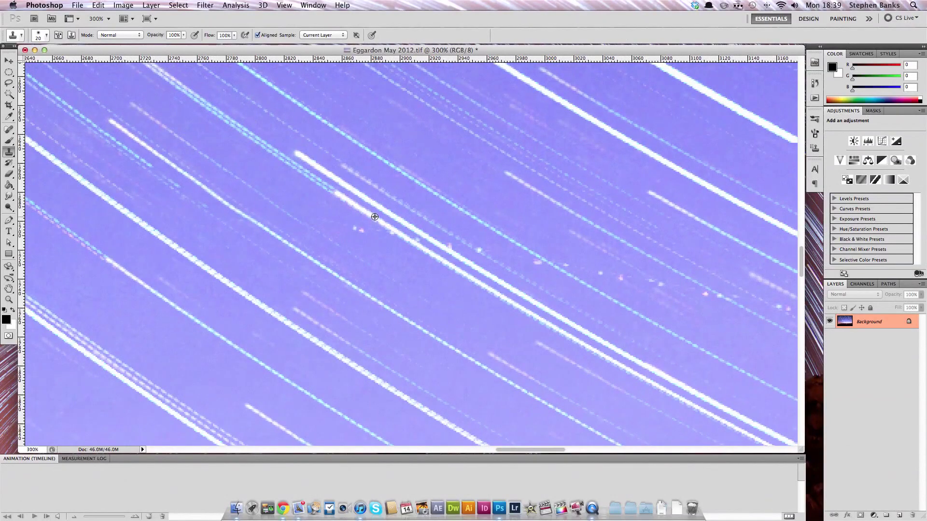
pyautogui.click(449, 242)
pyautogui.keyDown('alt'); pyautogui.click(483, 246); pyautogui.keyUp('alt')
pyautogui.click(480, 249)
# Step: Resample along the faint cyan star trail and clone out the aircraft dots on it and just past it
pyautogui.click(540, 257)
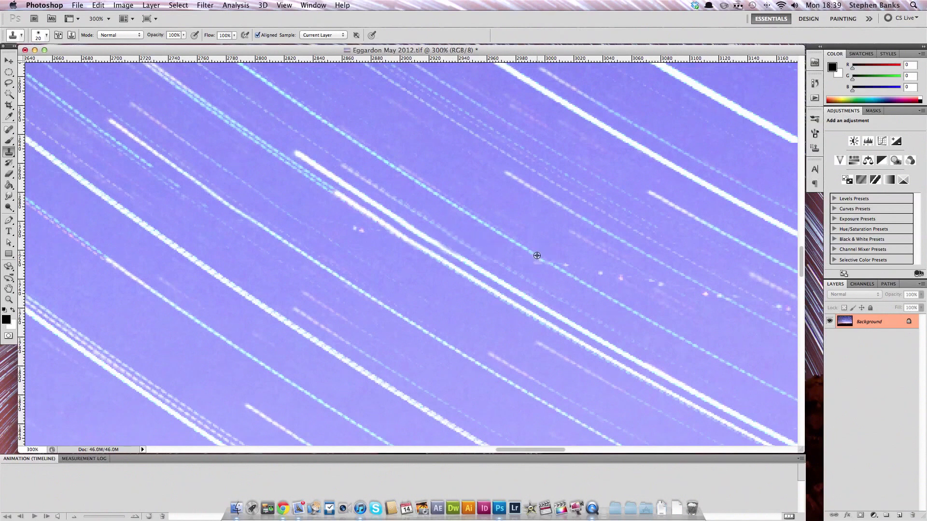
pyautogui.keyDown('alt'); pyautogui.click(501, 235); pyautogui.keyUp('alt')
pyautogui.click(540, 262)
pyautogui.click(566, 265)
pyautogui.click(601, 274)
# Step: Review the retouched sky in progressively wider views until the whole photo shows at 16.7% zoom
pyautogui.moveTo(629, 261)
pyautogui.mouseDown()
pyautogui.moveTo(257, 199)
pyautogui.moveTo(536, 228)
pyautogui.moveTo(149, 212)
pyautogui.mouseUp()
pyautogui.press('super+minus')
pyautogui.press('super+minus')
pyautogui.press('super+minus')
pyautogui.press('super+minus')
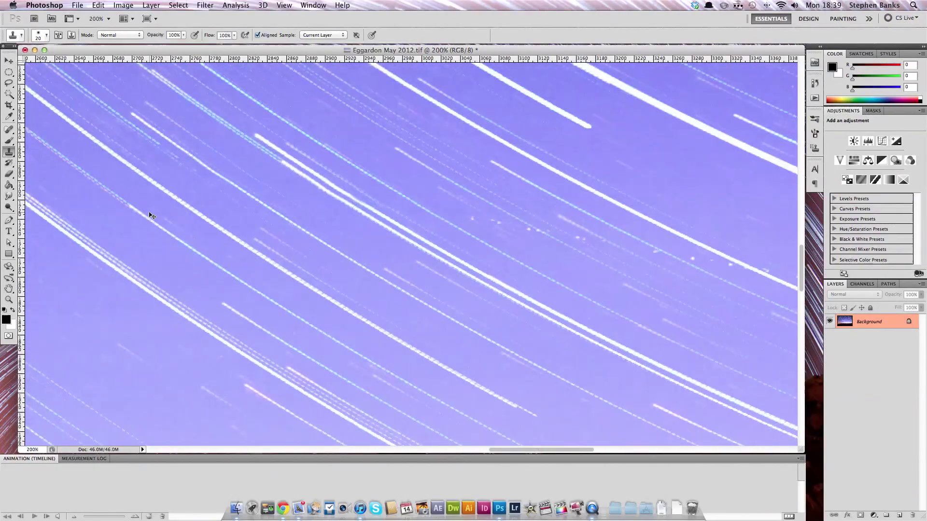
pyautogui.press('super+minus')
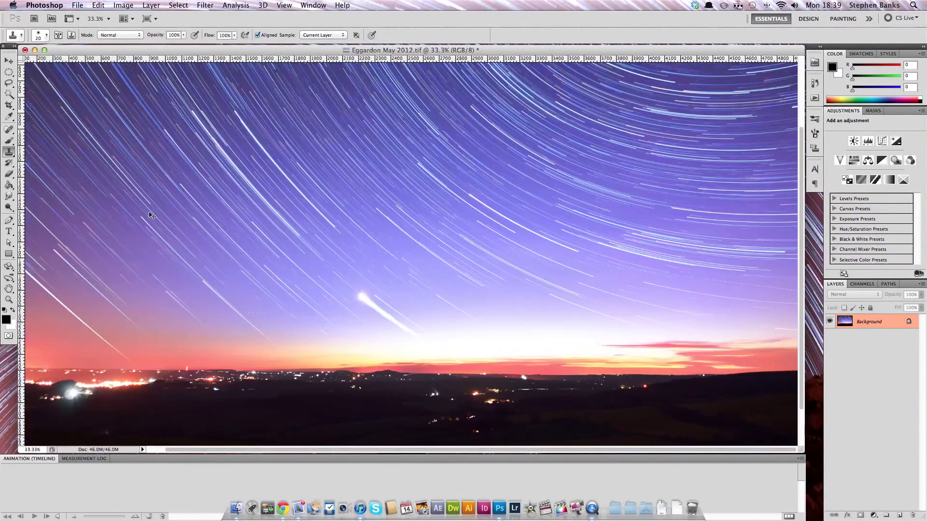
pyautogui.press('super+minus')
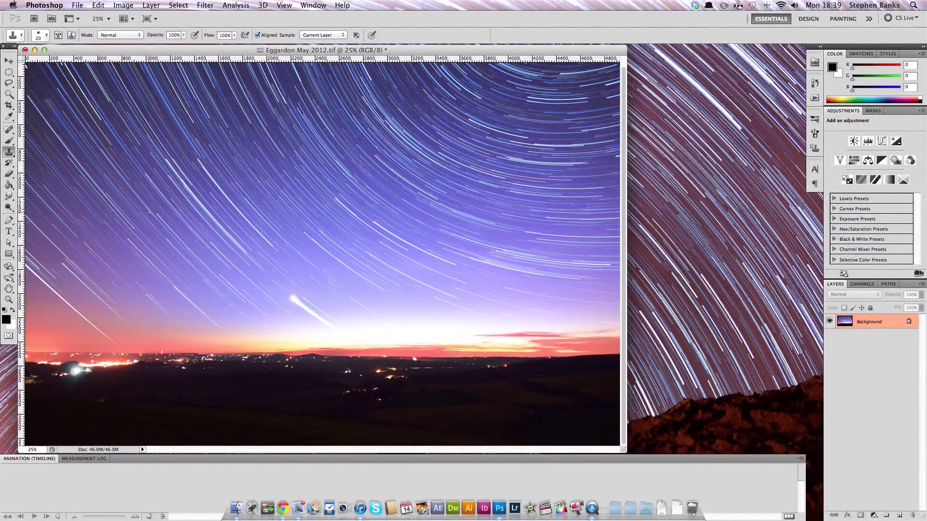
pyautogui.press('super+minus')
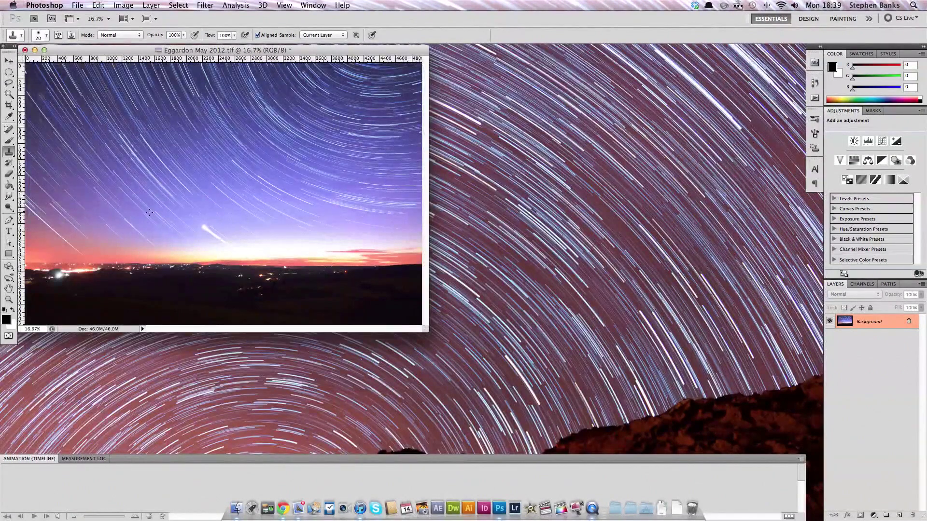